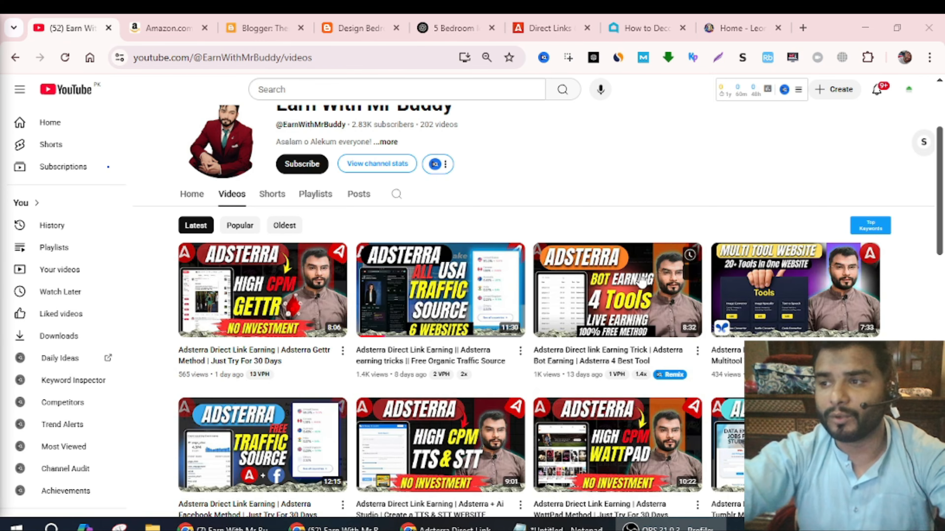
pyautogui.scroll(-9, 639, 281)
pyautogui.scroll(10, 639, 281)
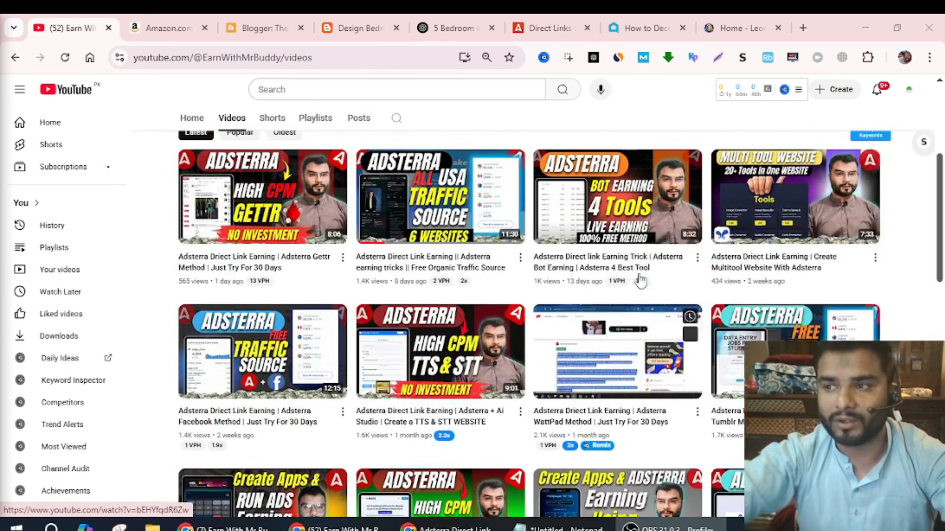
pyautogui.scroll(3, 640, 283)
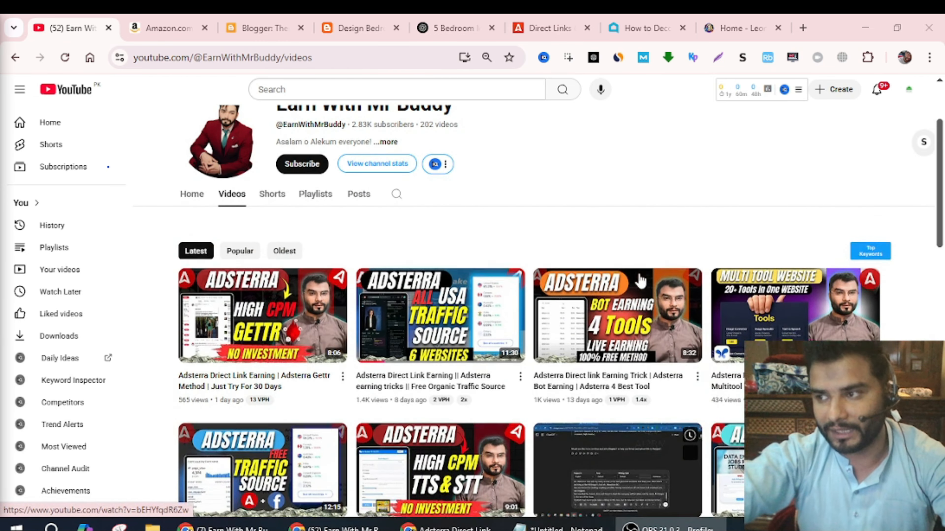
pyautogui.scroll(-3, 639, 300)
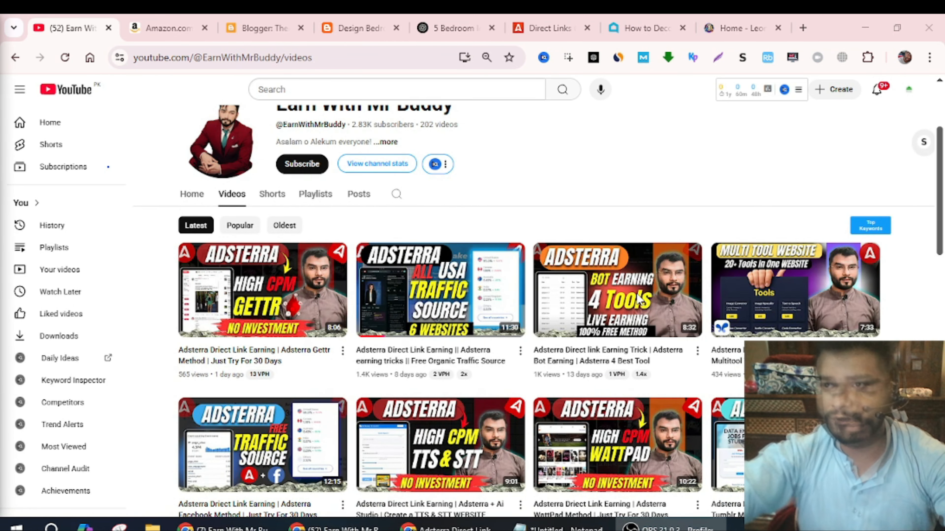
# - Switch to Blogger and open the posts list of the Design Bedrooms Ideas blog
pyautogui.click(274, 27)
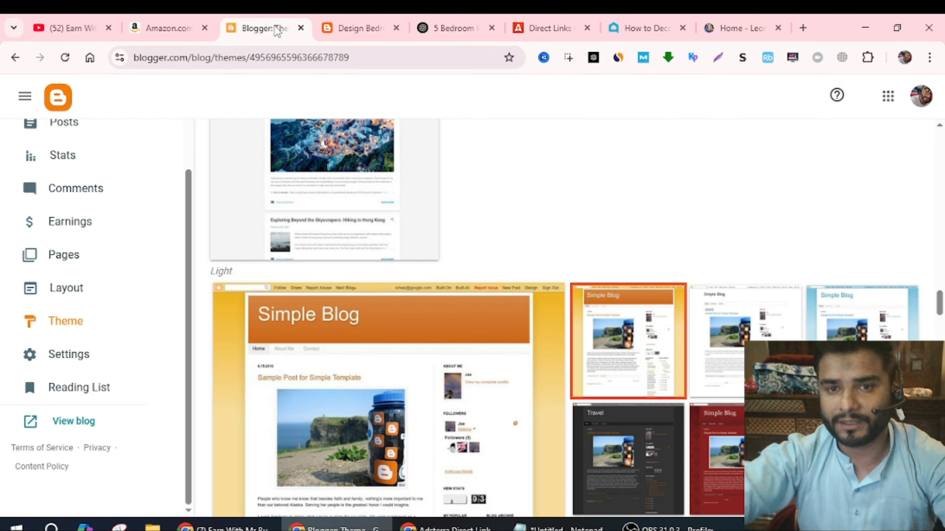
pyautogui.scroll(12, 316, 236)
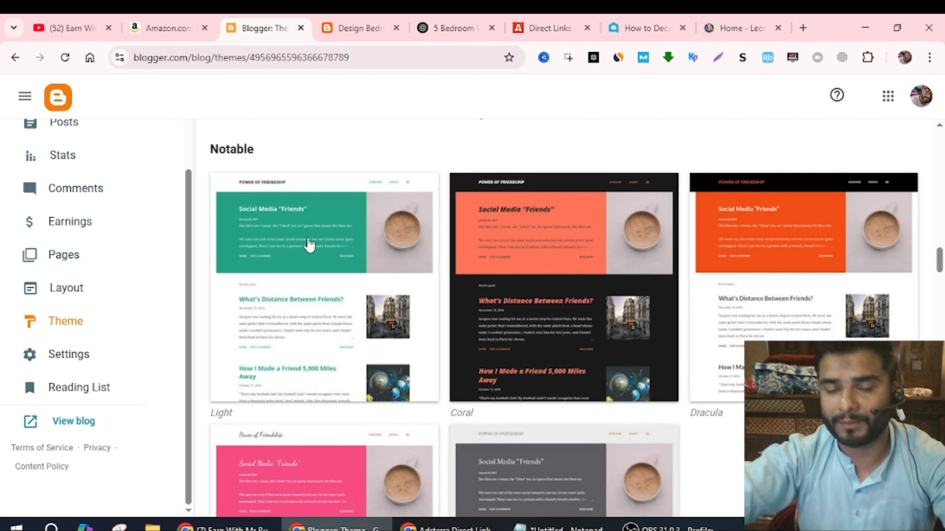
pyautogui.scroll(10, 309, 244)
pyautogui.scroll(8, 309, 244)
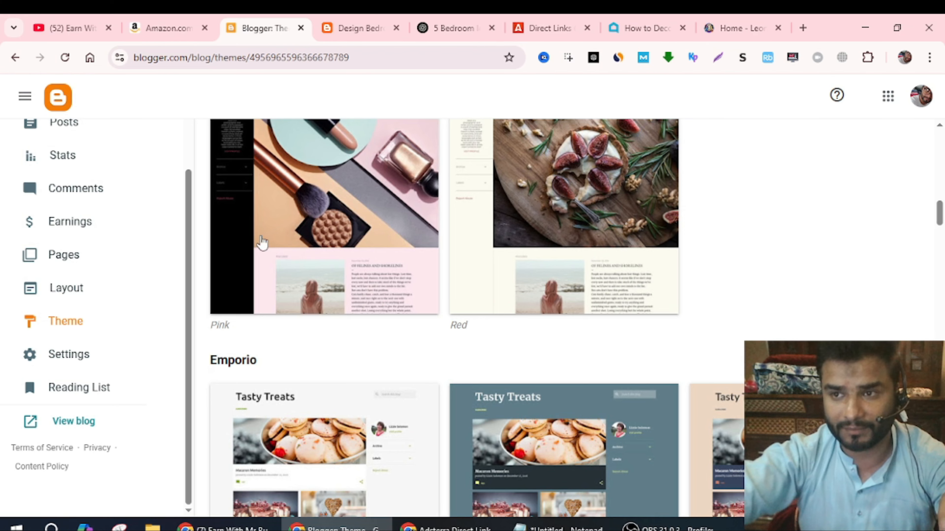
pyautogui.scroll(3, 144, 266)
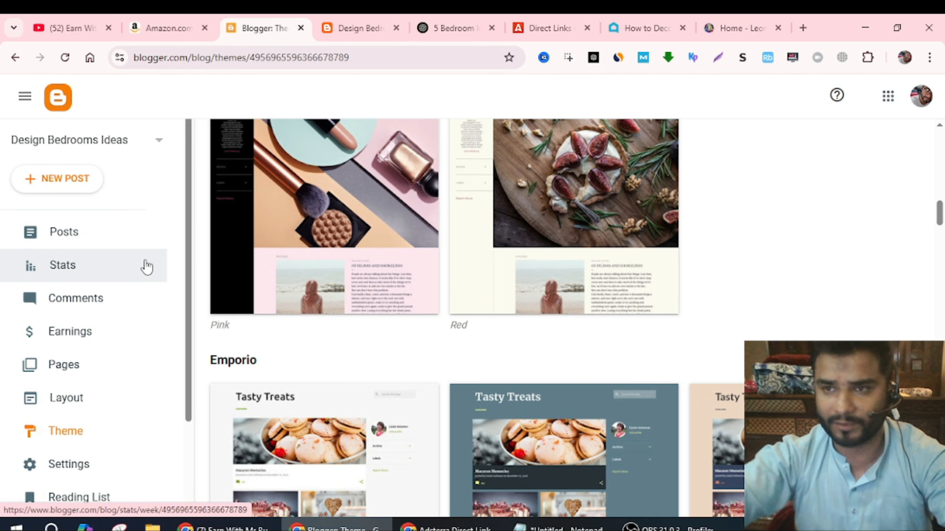
pyautogui.click(122, 233)
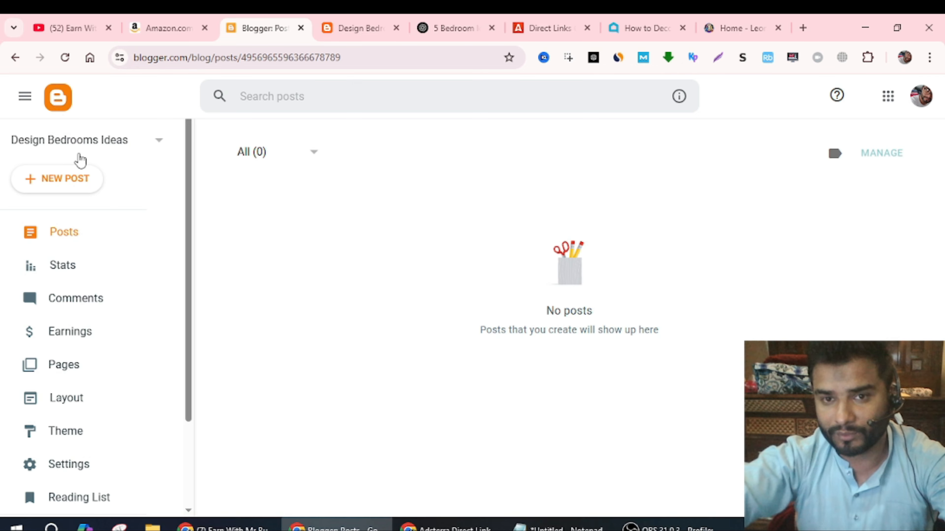
# - View the live Design Bedrooms Ideas blog page
pyautogui.click(325, 23)
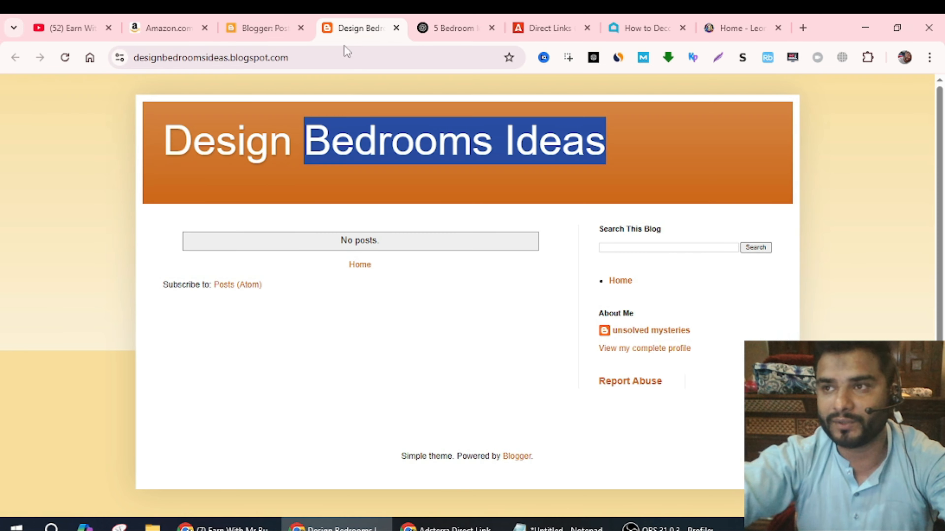
pyautogui.click(322, 347)
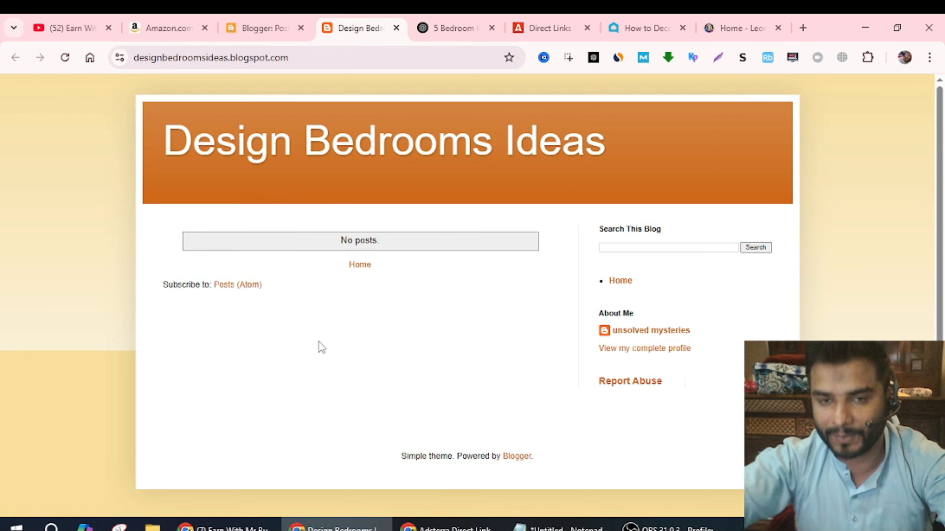
pyautogui.scroll(-1, 319, 342)
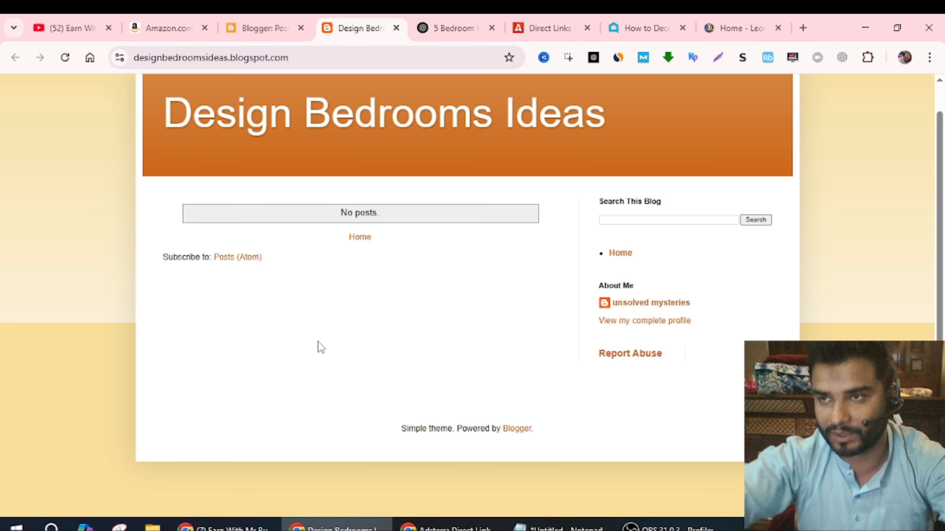
# - Return to the Blogger dashboard and create a new blank post
pyautogui.click(260, 28)
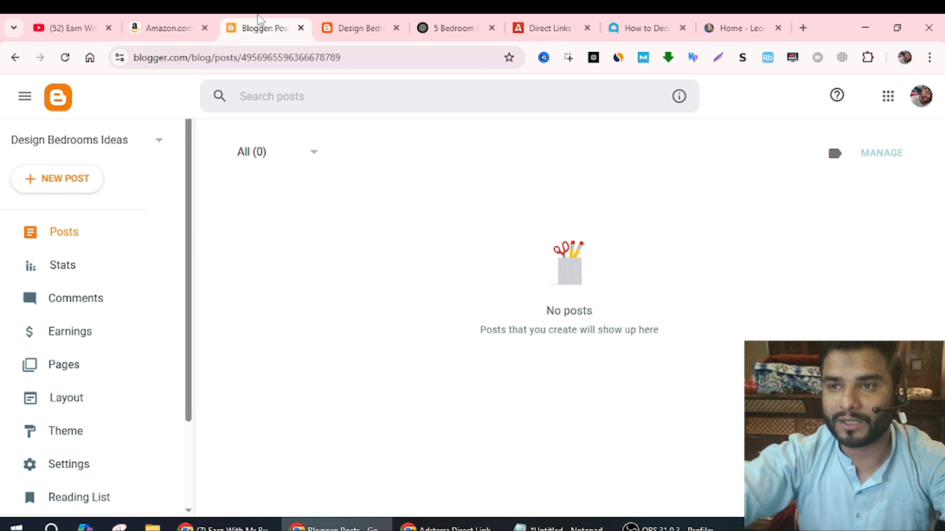
pyautogui.click(53, 180)
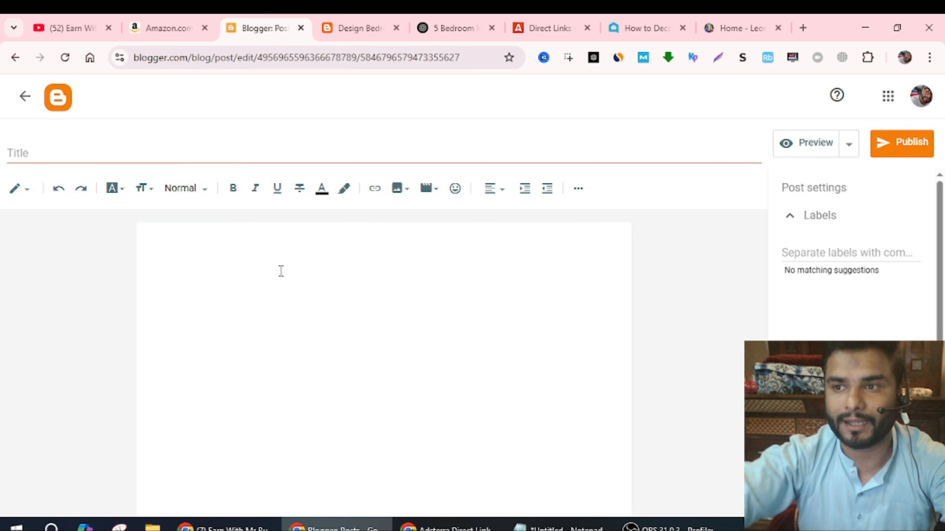
# - Switch to ChatGPT and review the 5 Bedroom Ideas article through its Pinterest pins section
pyautogui.click(461, 26)
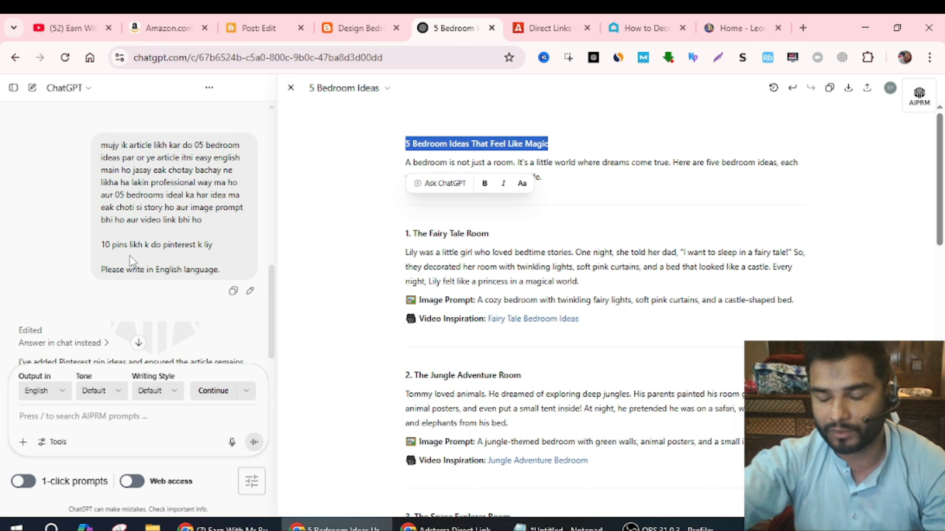
pyautogui.click(329, 216)
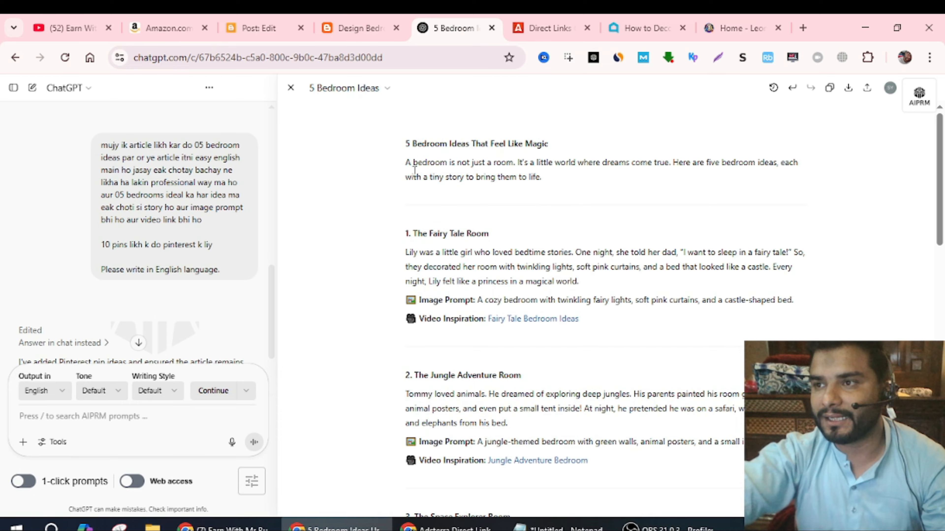
pyautogui.scroll(-15, 646, 220)
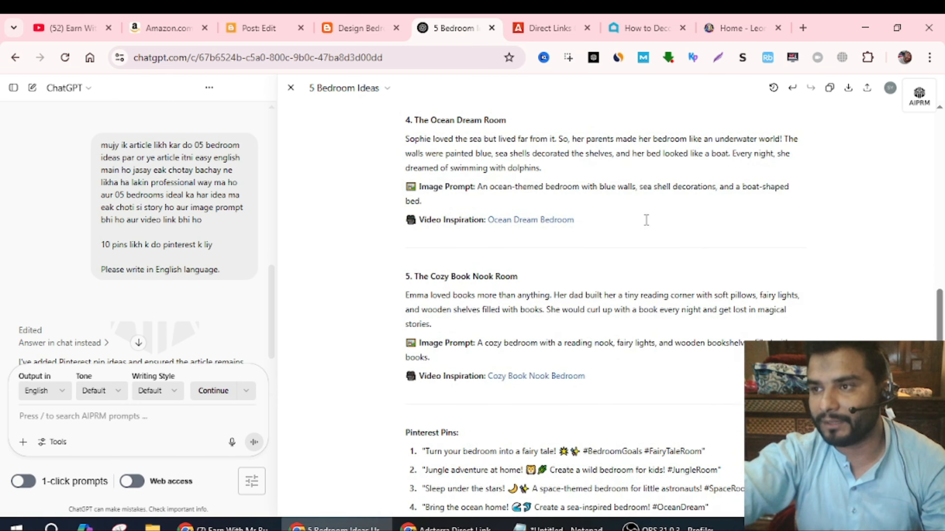
pyautogui.scroll(-5, 646, 231)
pyautogui.scroll(20, 646, 238)
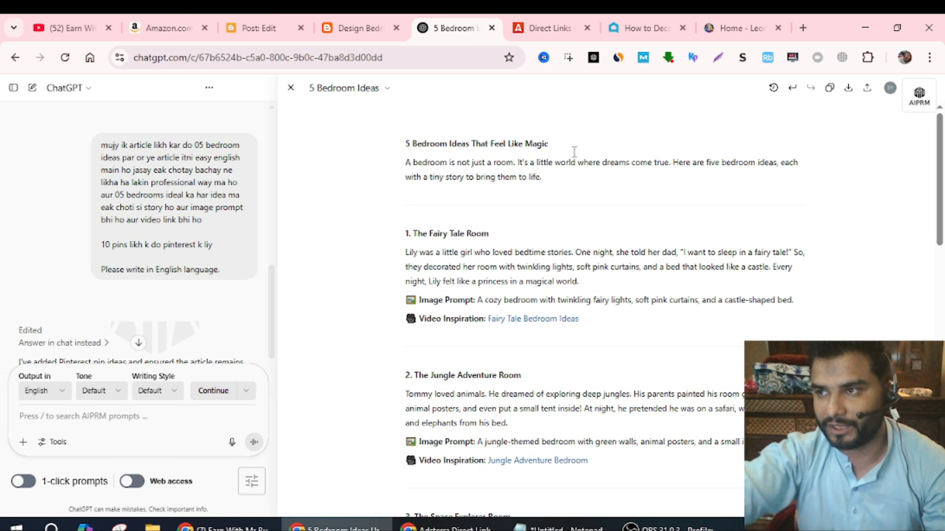
# - Copy the heading "5 Bedroom Ideas That Feel Like Magic" from the ChatGPT article into the Blogger post's title
pyautogui.moveTo(570, 164); pyautogui.dragTo(398, 147)
pyautogui.hotkey('ctrl', 'c')
pyautogui.click(242, 24)
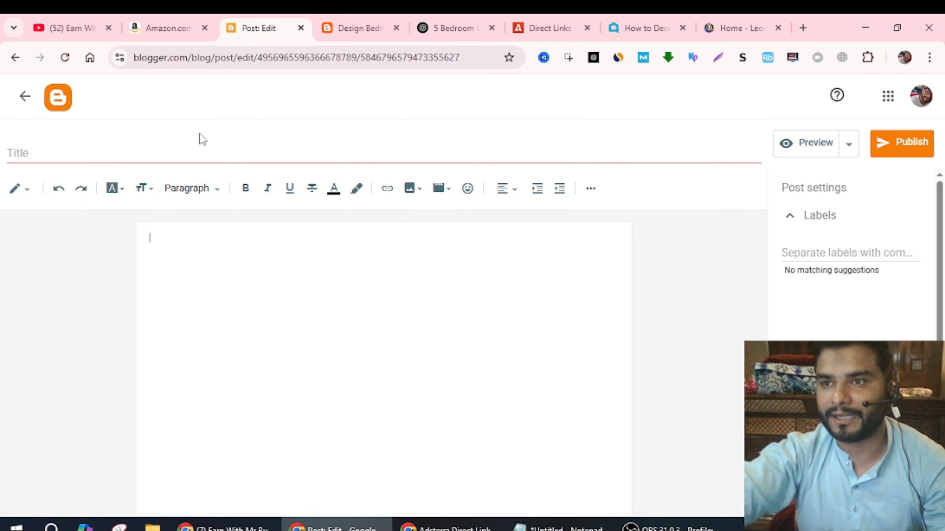
pyautogui.click(194, 149)
pyautogui.hotkey('ctrl', 'v')
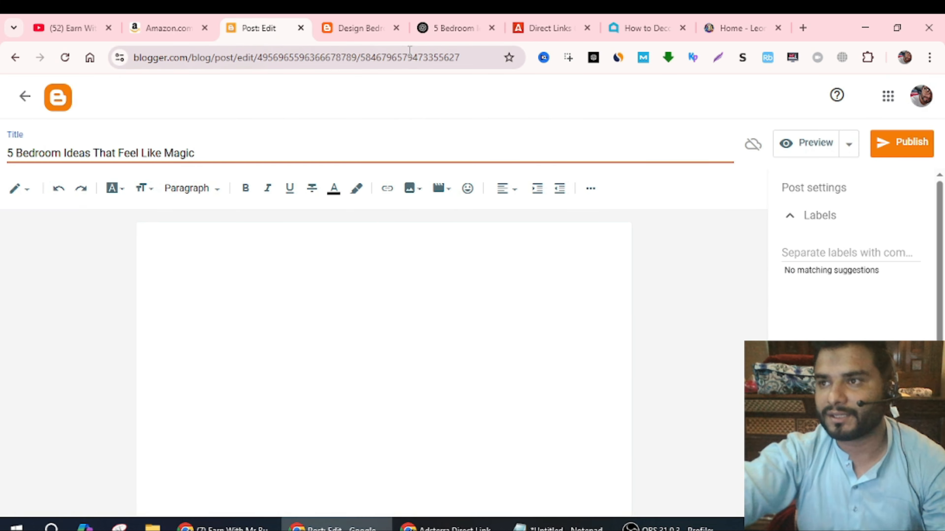
# - Copy the ChatGPT article from its introduction through section 5, The Cozy Book Nook Room, into the Blogger post body
pyautogui.click(357, 27)
pyautogui.click(453, 28)
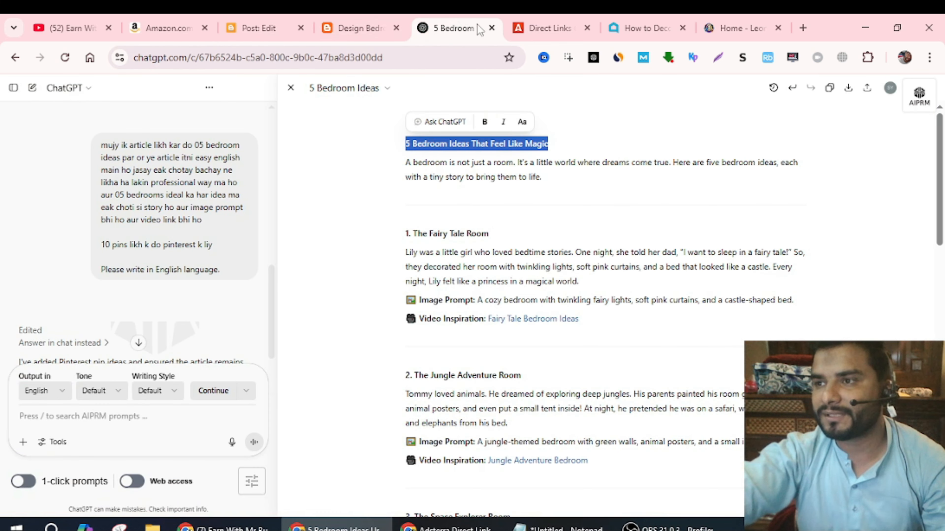
pyautogui.scroll(-2, 480, 186)
pyautogui.scroll(2, 481, 185)
pyautogui.moveTo(406, 162); pyautogui.dragTo(593, 248)
pyautogui.hotkey('ctrl', 'c')
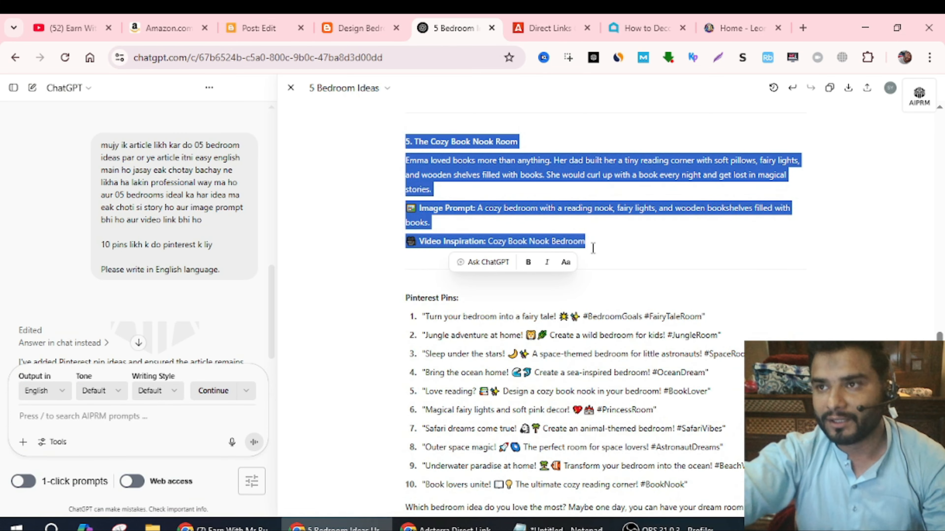
pyautogui.click(281, 20)
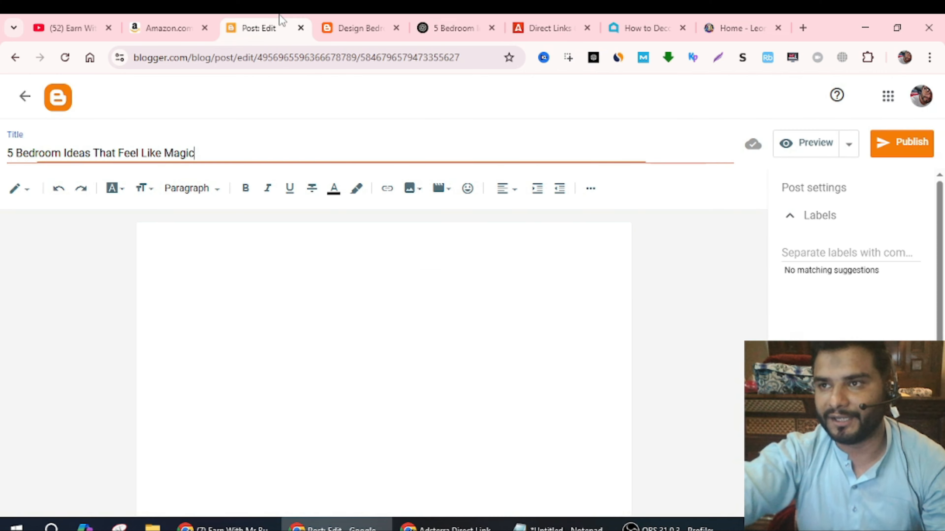
pyautogui.click(220, 266)
pyautogui.hotkey('ctrl', 'v')
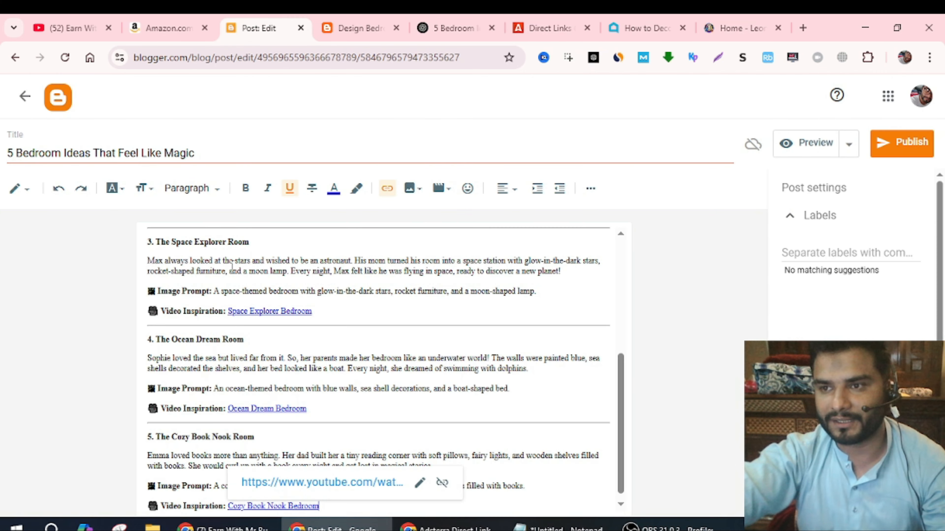
# - Copy the image prompt text of section 1, The Fairy Tale Room, from the post body
pyautogui.scroll(10, 348, 326)
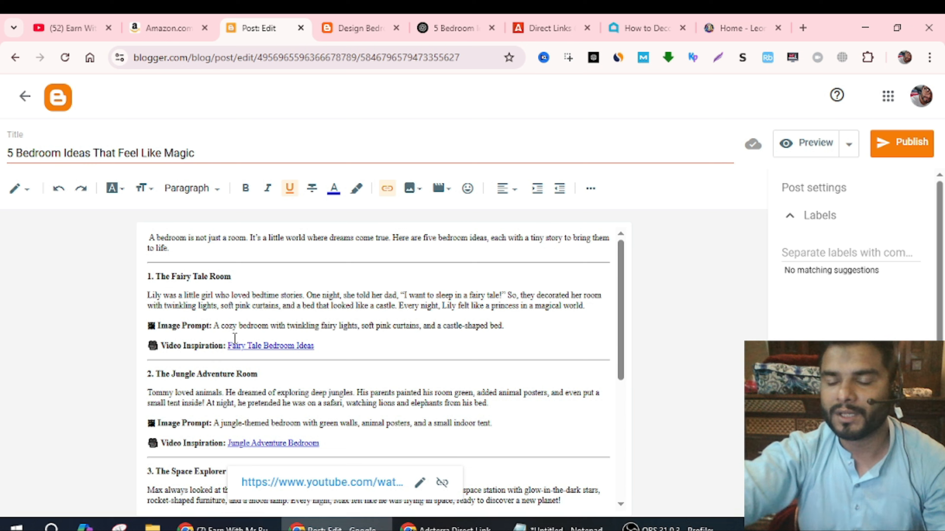
pyautogui.moveTo(156, 326); pyautogui.dragTo(508, 329)
pyautogui.click(520, 329)
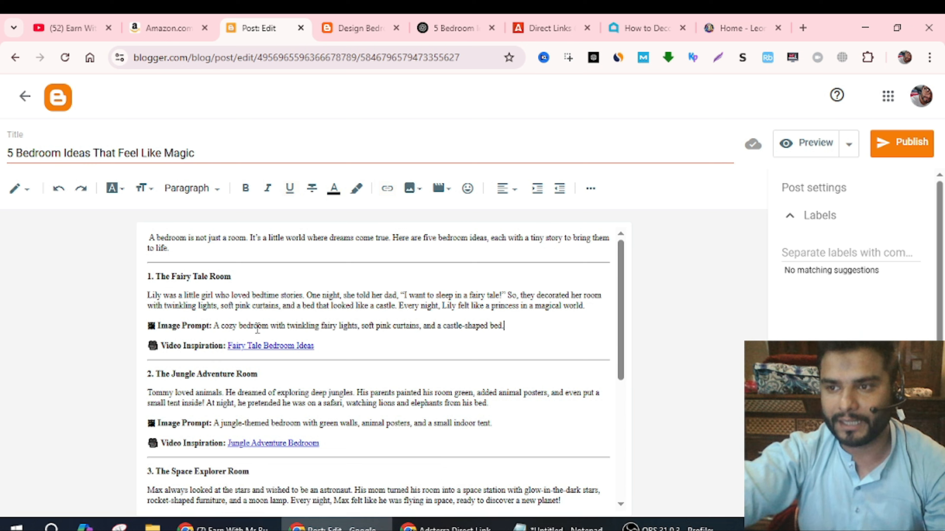
pyautogui.moveTo(214, 326); pyautogui.dragTo(508, 325)
pyautogui.hotkey('ctrl', 'c')
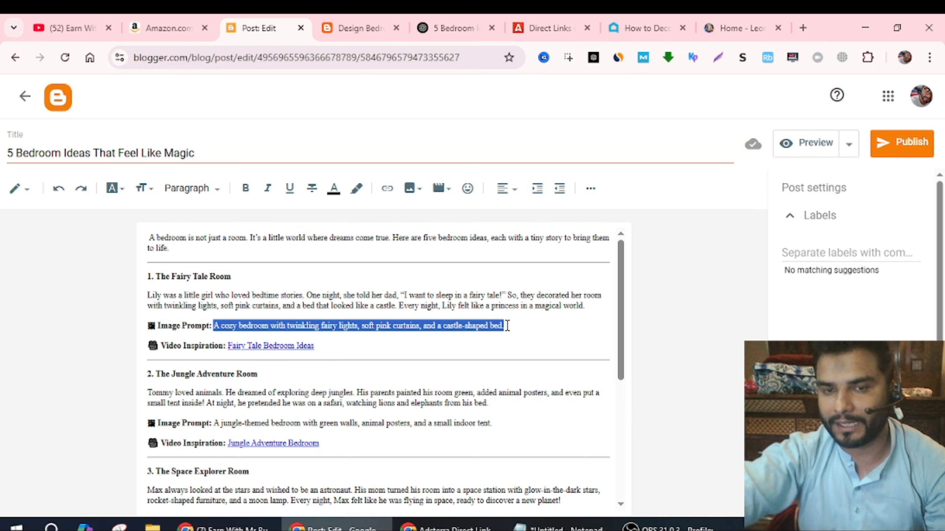
# - Switch to Leonardo.Ai image creation and generate images from the copied prompt "A cozy bedroom with twinkling fairy lights, soft pink curtains, and a castle-shaped bed."
pyautogui.click(718, 30)
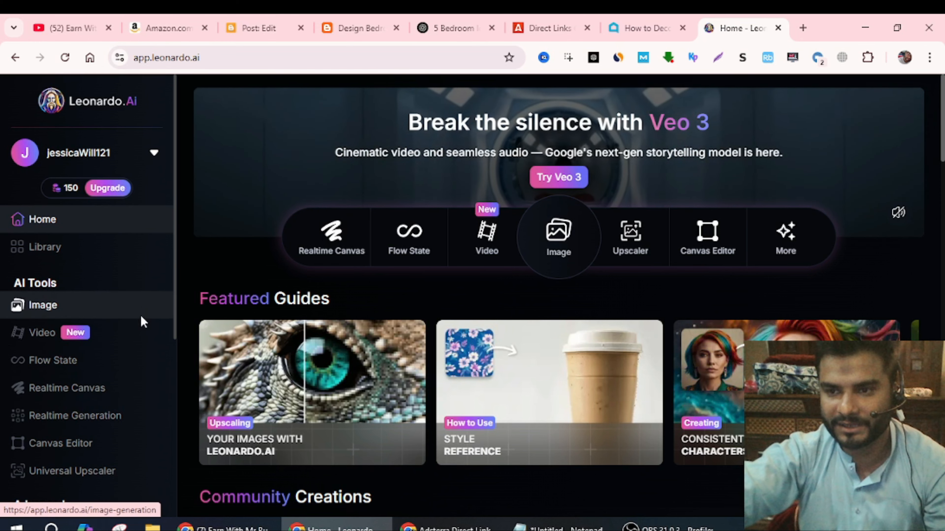
pyautogui.click(143, 322)
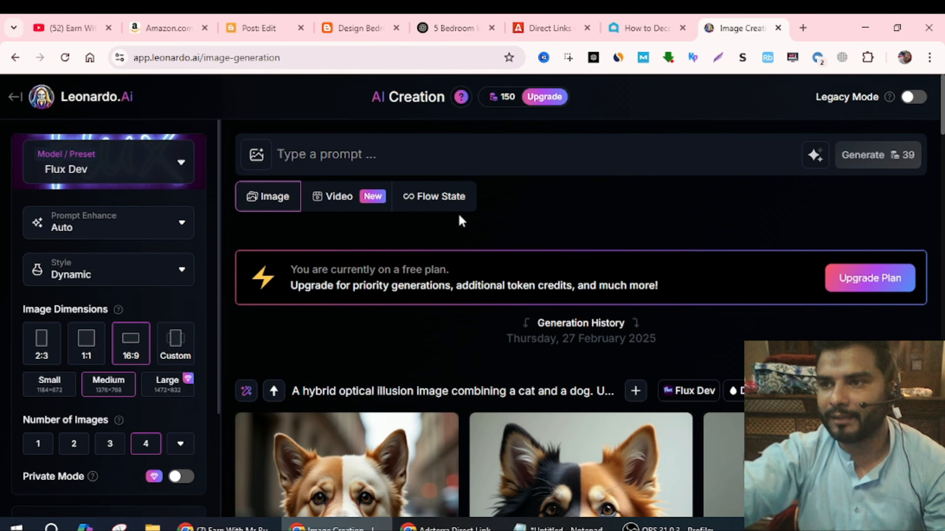
pyautogui.click(315, 161)
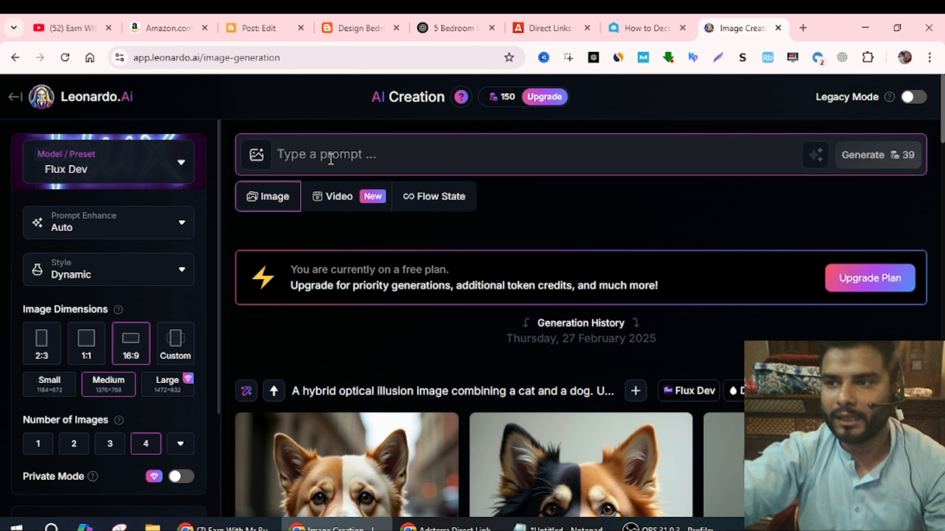
pyautogui.hotkey('ctrl', 'v')
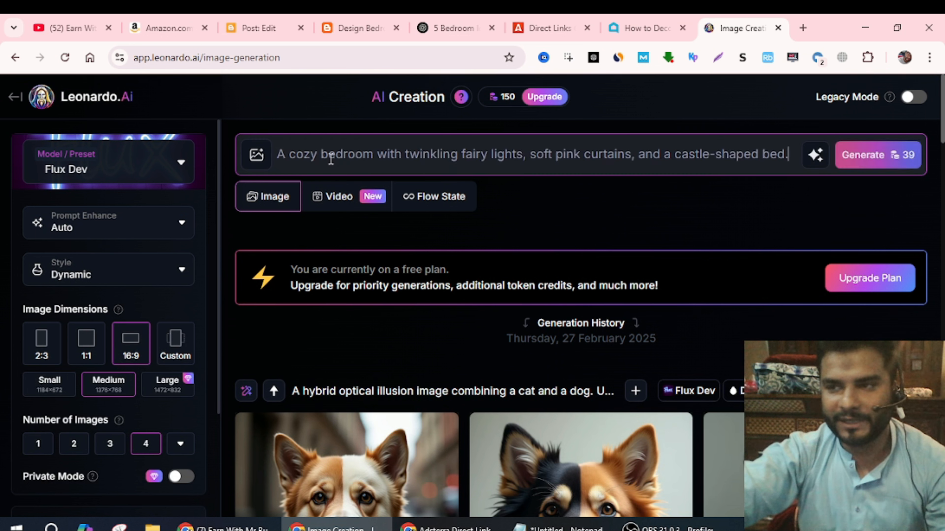
pyautogui.click(877, 164)
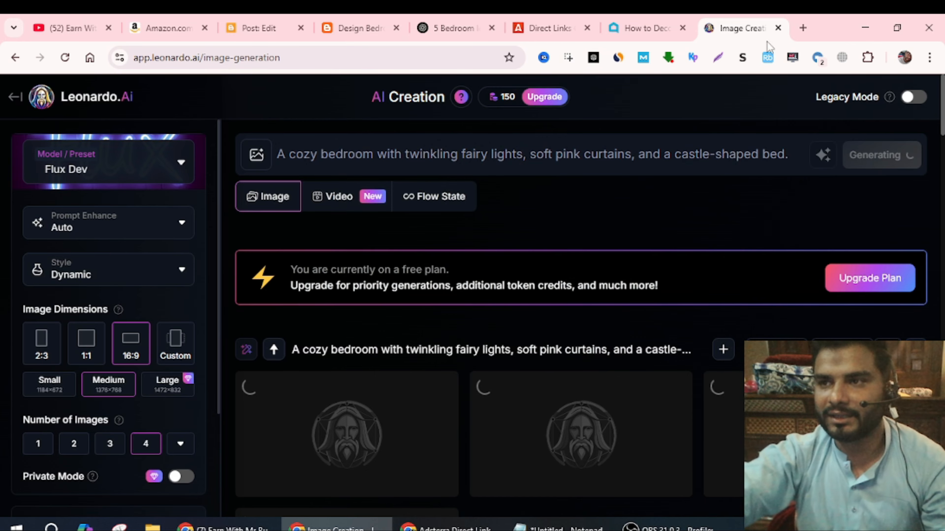
# - Look over the remaining sections' image prompts in the Blogger post, and return to the Leonardo.Ai generation
pyautogui.click(235, 18)
pyautogui.scroll(-3, 407, 352)
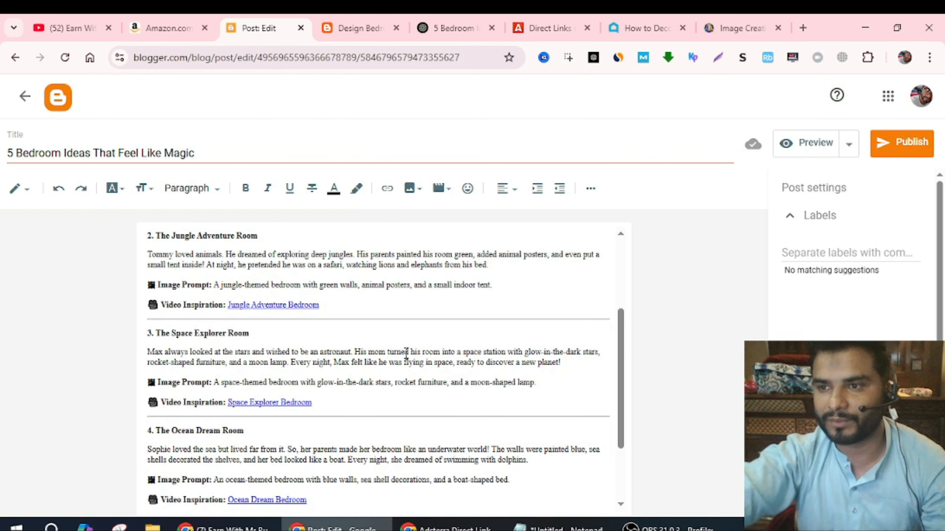
pyautogui.scroll(-2, 407, 352)
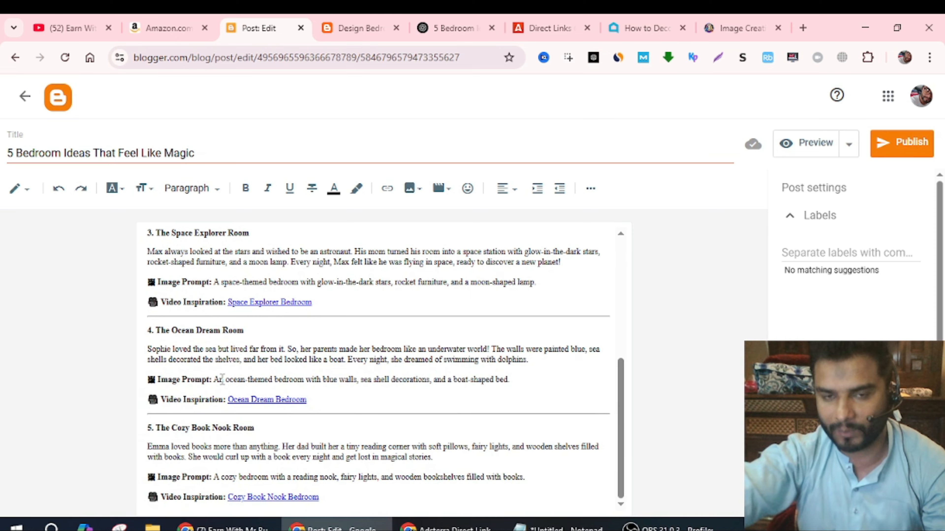
pyautogui.scroll(5, 223, 379)
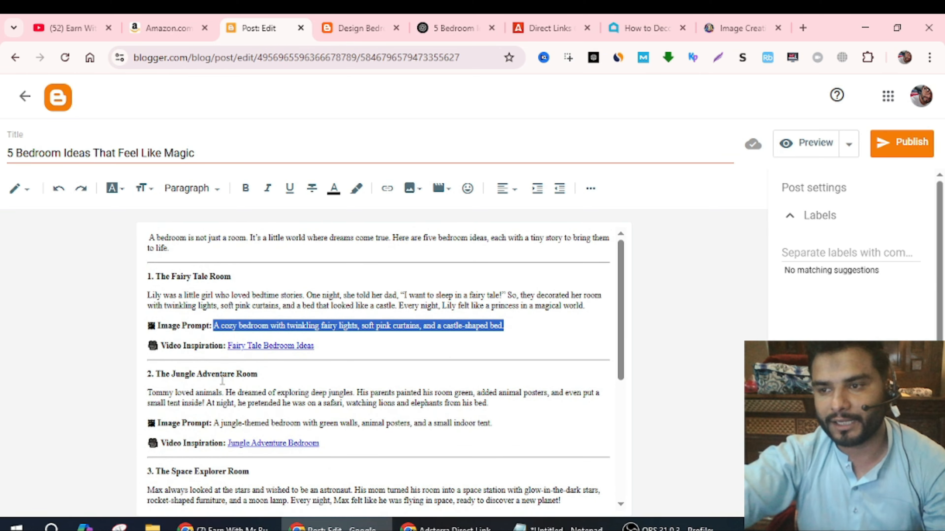
pyautogui.click(747, 28)
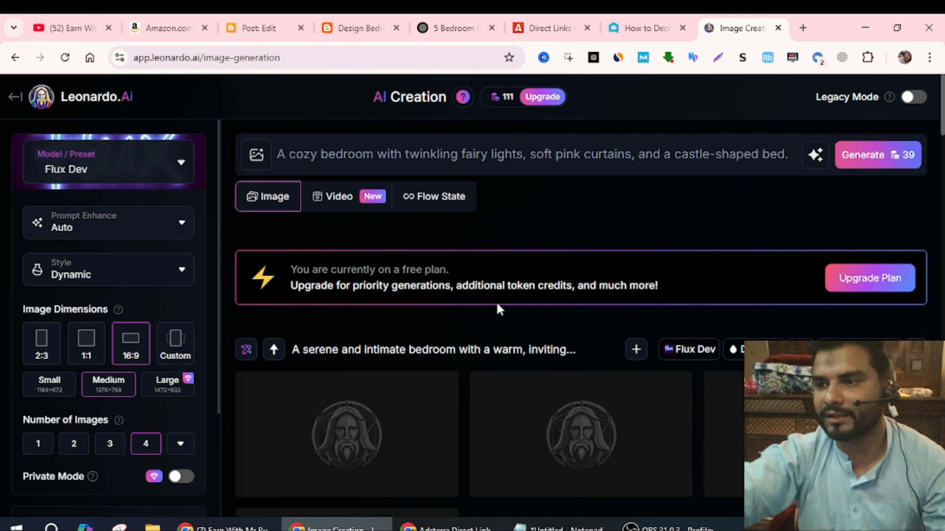
# - Review the generated fairy tale bedroom images and download the fourth one, with the castle-shaped headboard
pyautogui.scroll(-5, 496, 303)
pyautogui.scroll(3, 497, 313)
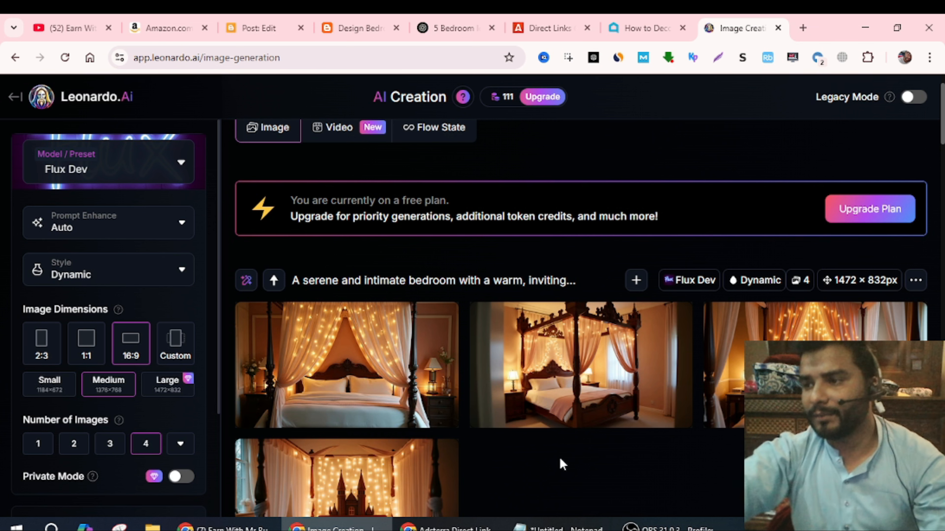
pyautogui.scroll(-3, 405, 413)
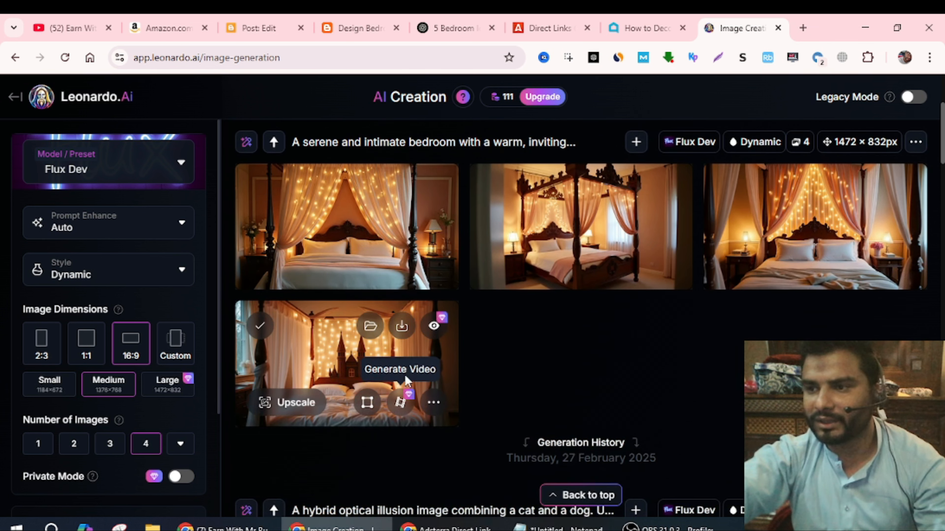
pyautogui.click(401, 327)
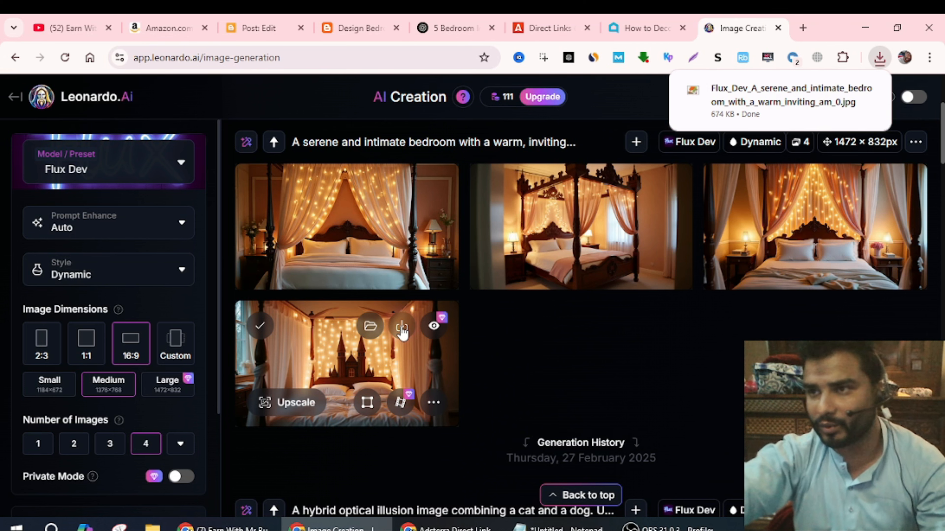
# - In section 1 of the Blogger post, replace the "Image Prompt" label with "Idea" and its prompt text with an empty line
pyautogui.click(294, 30)
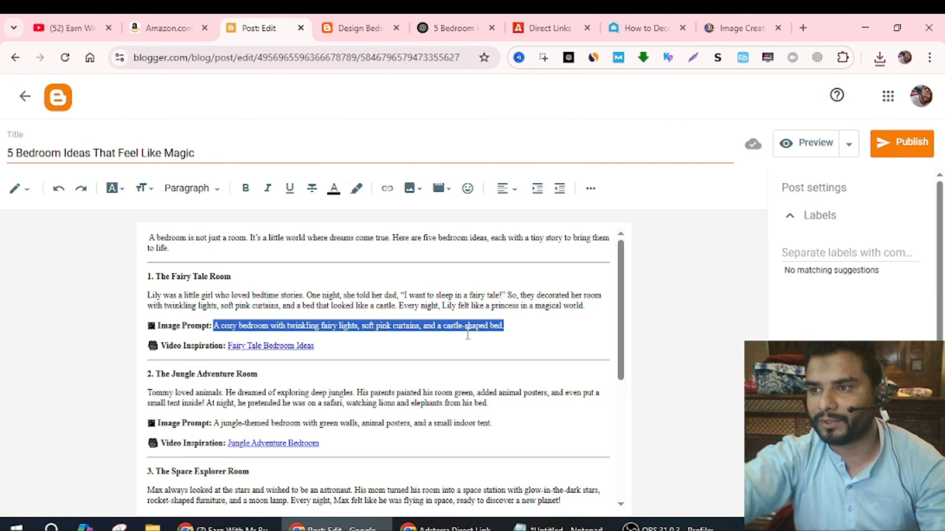
pyautogui.click(480, 332)
pyautogui.moveTo(211, 329); pyautogui.dragTo(166, 328)
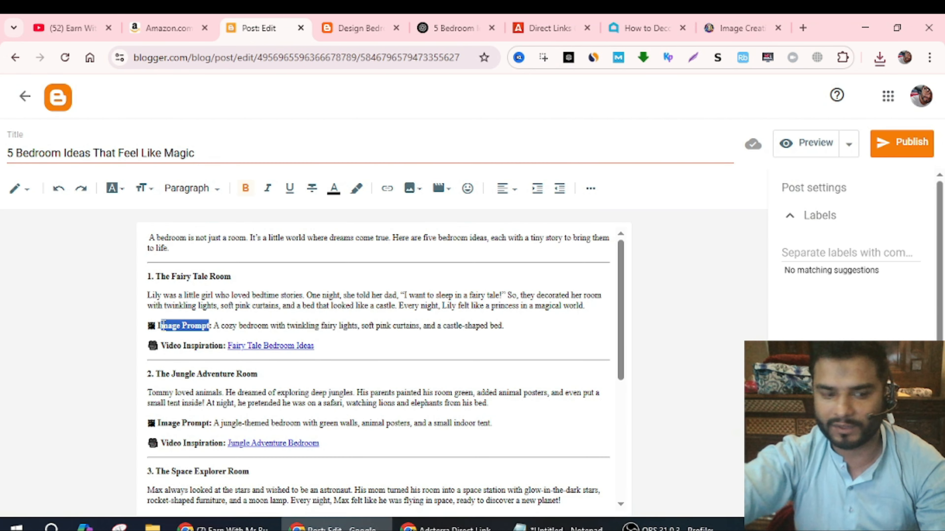
pyautogui.press('BackSpace')
pyautogui.write('dea')
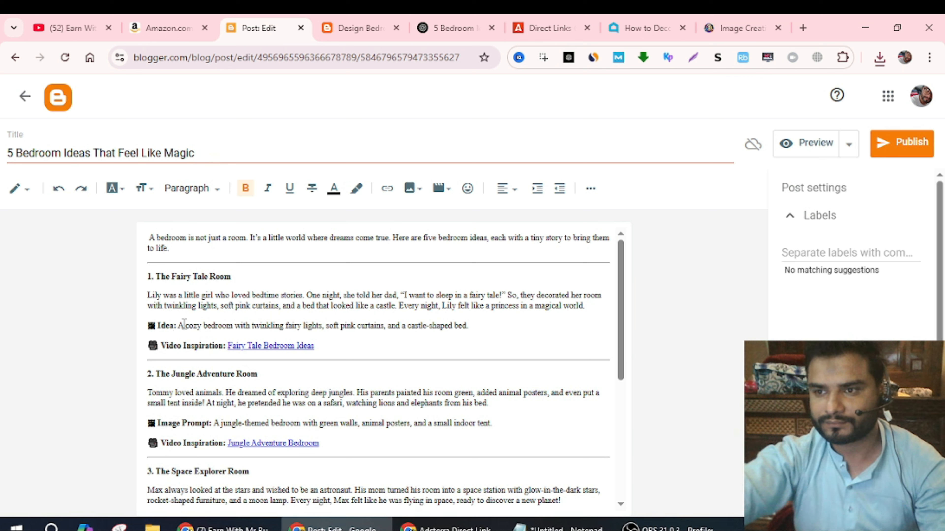
pyautogui.moveTo(178, 326); pyautogui.dragTo(483, 330)
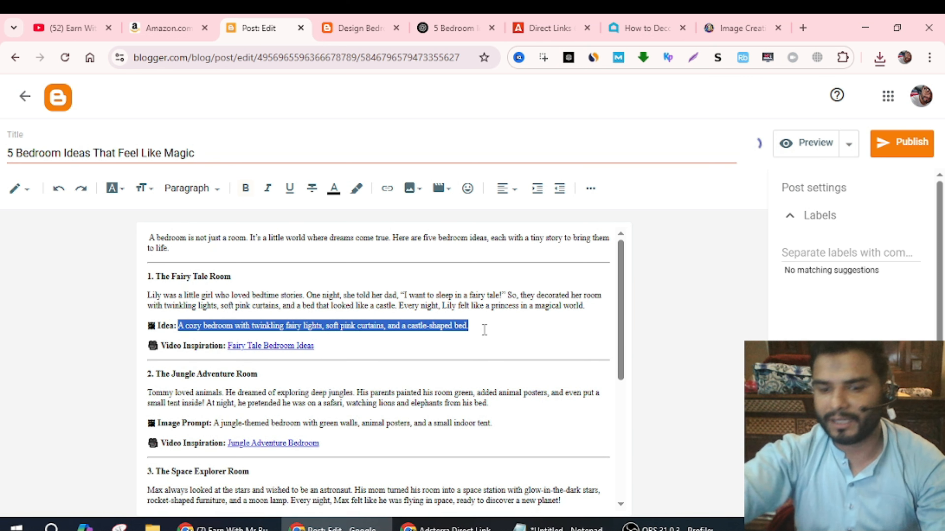
pyautogui.press('BackSpace')
pyautogui.press('Return')
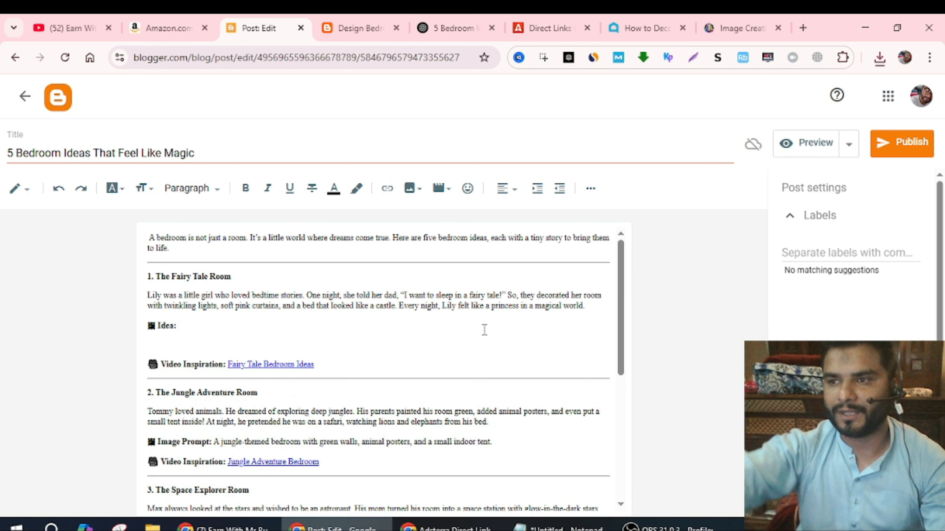
# - Try to insert the downloaded image under the section 1 Idea label straight from the recent downloads, and delete its placeholder
pyautogui.click(879, 57)
pyautogui.moveTo(781, 123); pyautogui.dragTo(289, 344)
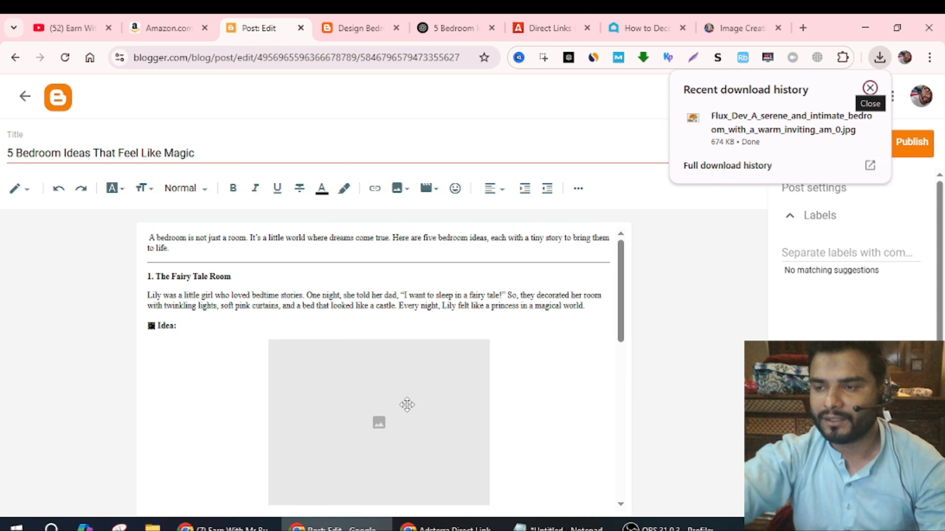
pyautogui.click(515, 390)
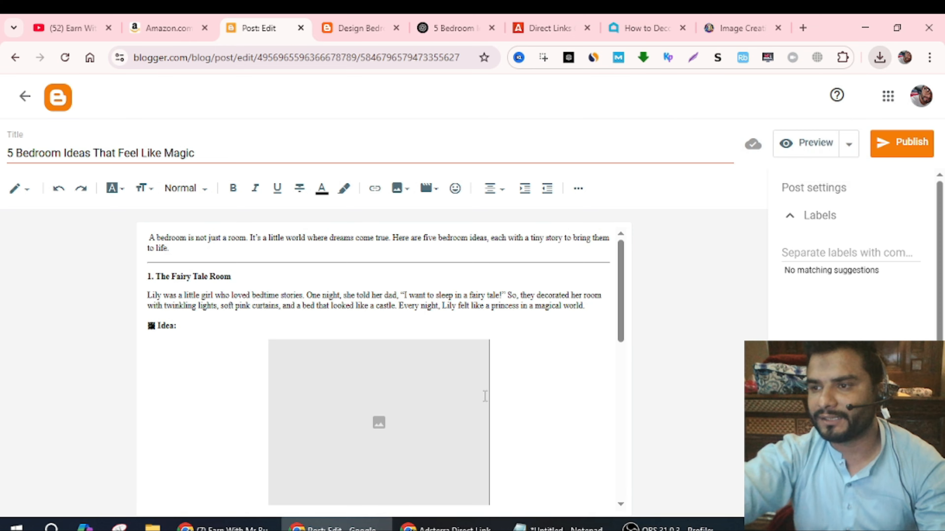
pyautogui.click(443, 428)
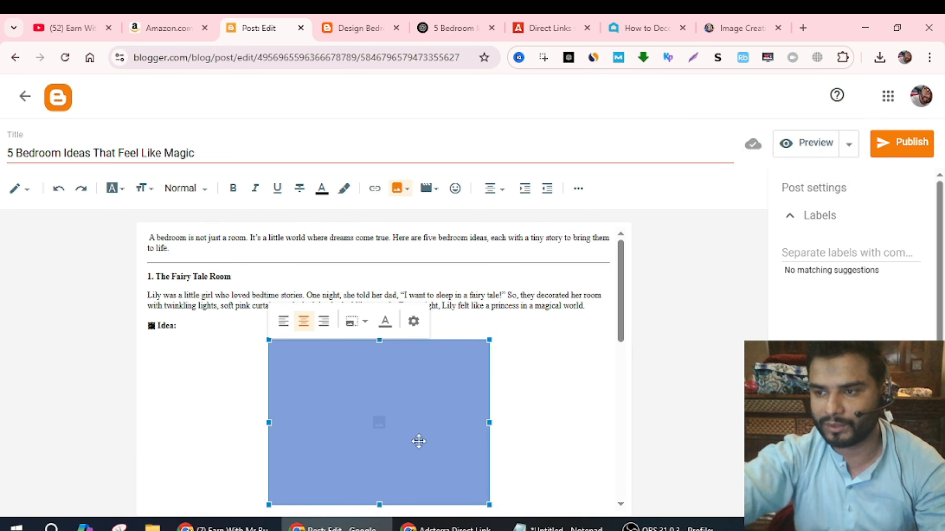
pyautogui.click(543, 429)
pyautogui.scroll(-3, 545, 428)
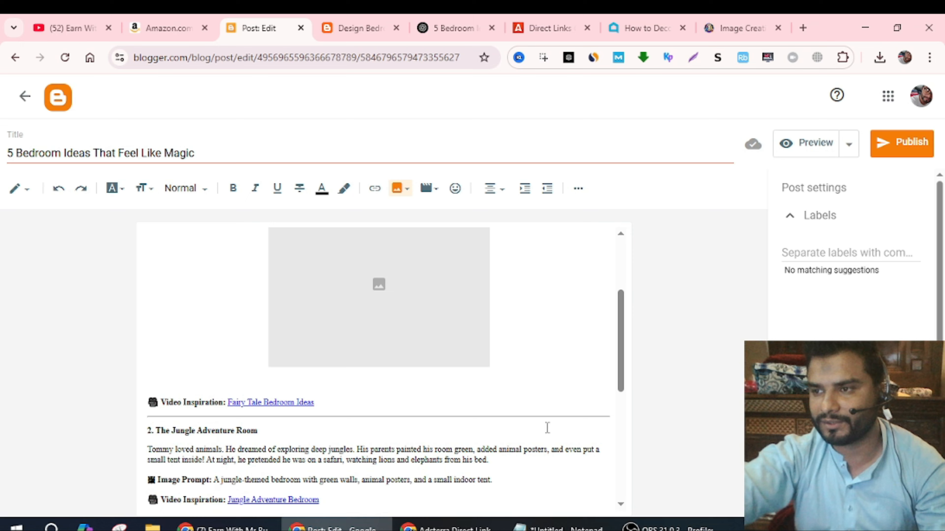
pyautogui.click(454, 330)
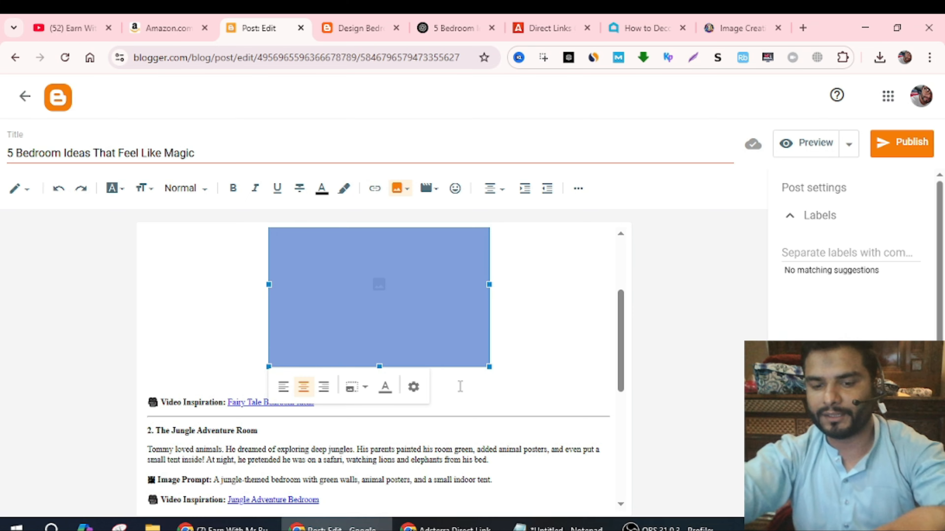
pyautogui.press('Delete')
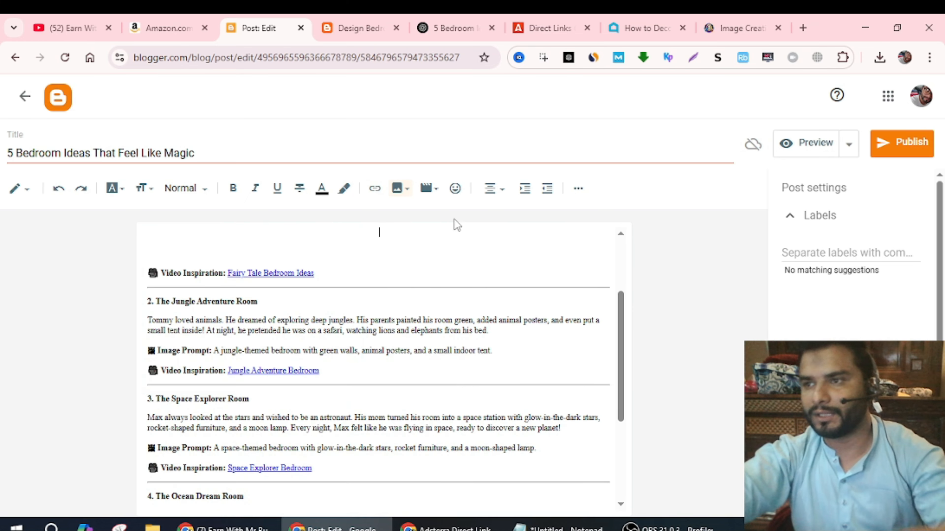
# - Upload the castle bedroom image from the computer's Downloads folder into the empty line under the Idea label
pyautogui.click(398, 188)
pyautogui.click(468, 254)
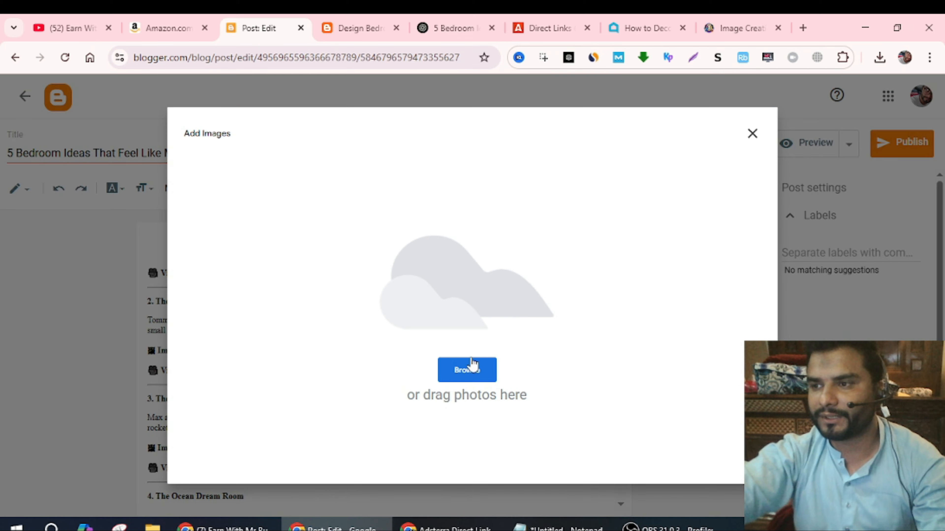
pyautogui.click(468, 376)
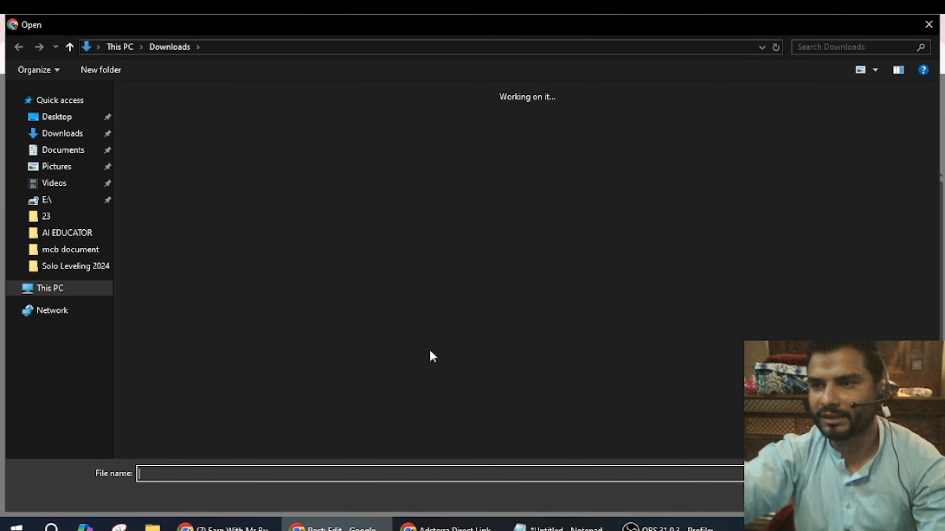
pyautogui.doubleClick(169, 143)
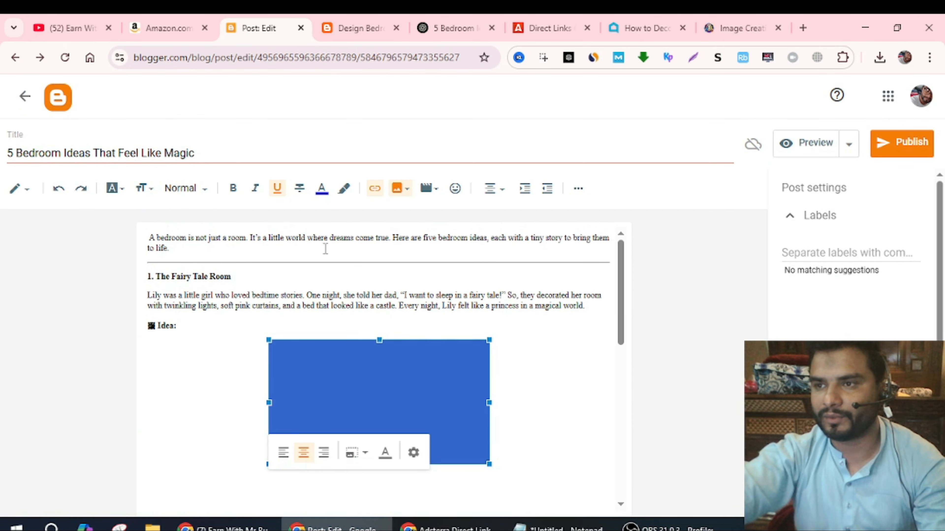
# - Set the image's alt text and title text to the copied heading "The Fairy Tale Room" and its size to X-large
pyautogui.moveTo(231, 277); pyautogui.dragTo(154, 272)
pyautogui.hotkey('ctrl', 'c')
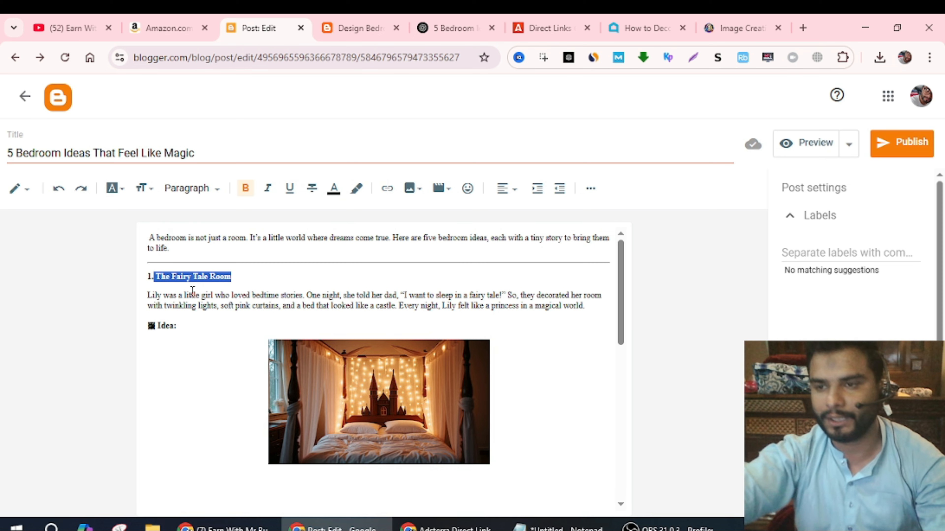
pyautogui.click(410, 398)
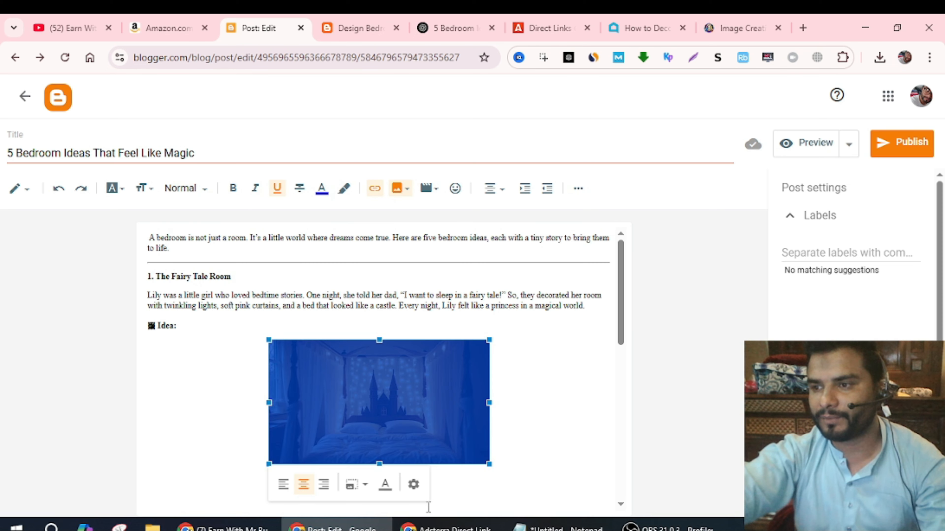
pyautogui.click(415, 486)
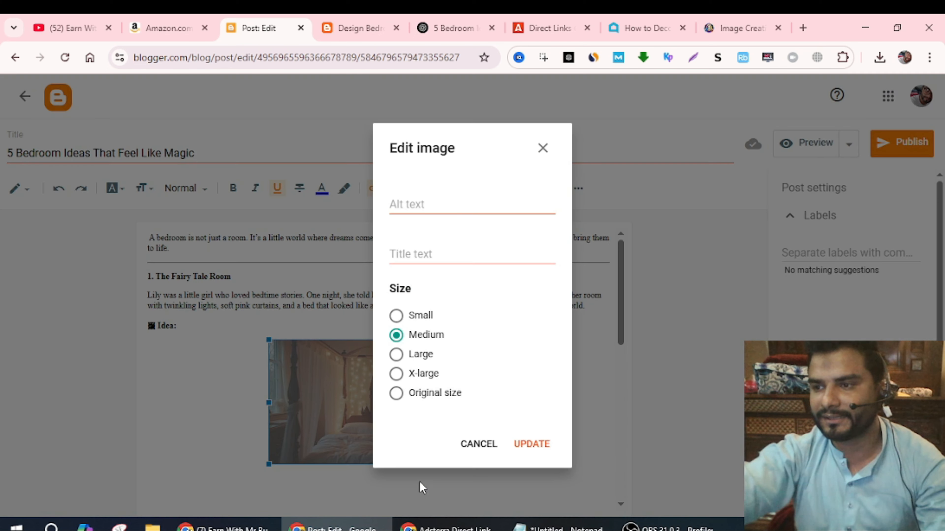
pyautogui.click(396, 374)
pyautogui.click(429, 201)
pyautogui.hotkey('ctrl', 'v')
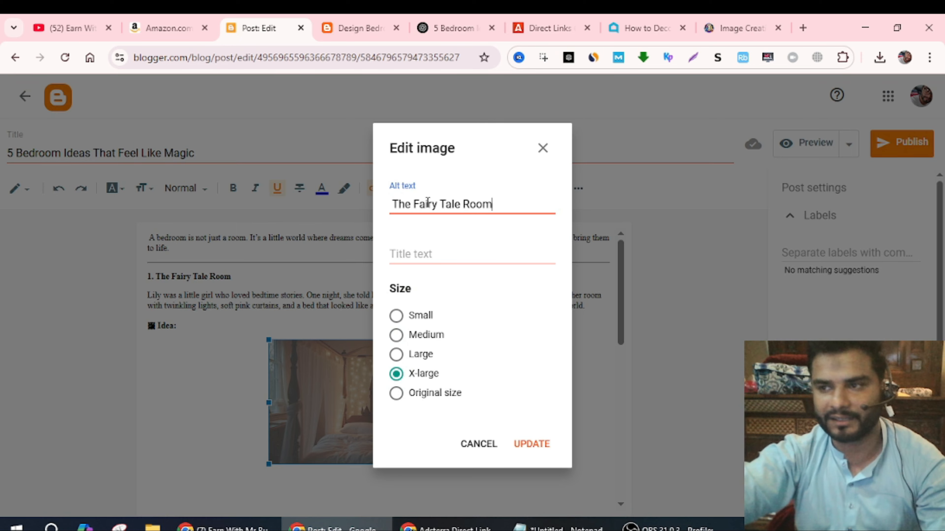
pyautogui.click(445, 259)
pyautogui.hotkey('ctrl', 'v')
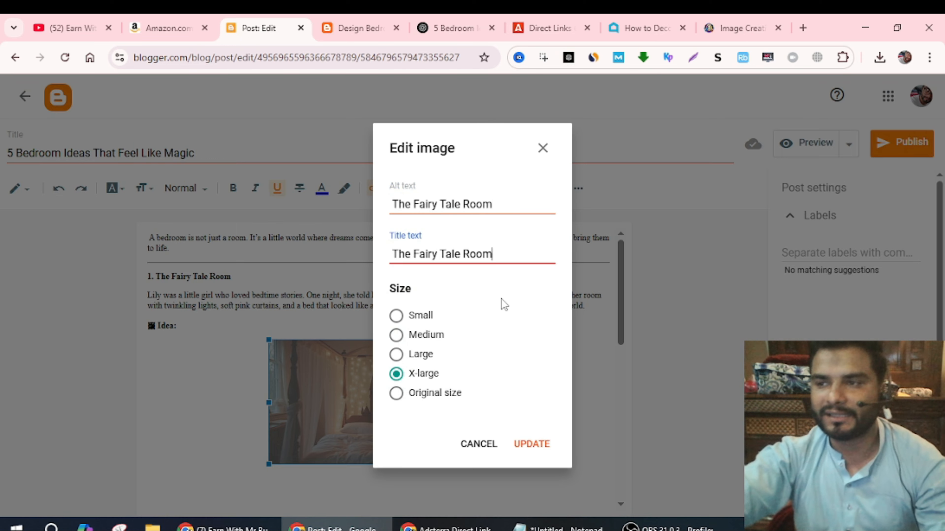
pyautogui.click(515, 444)
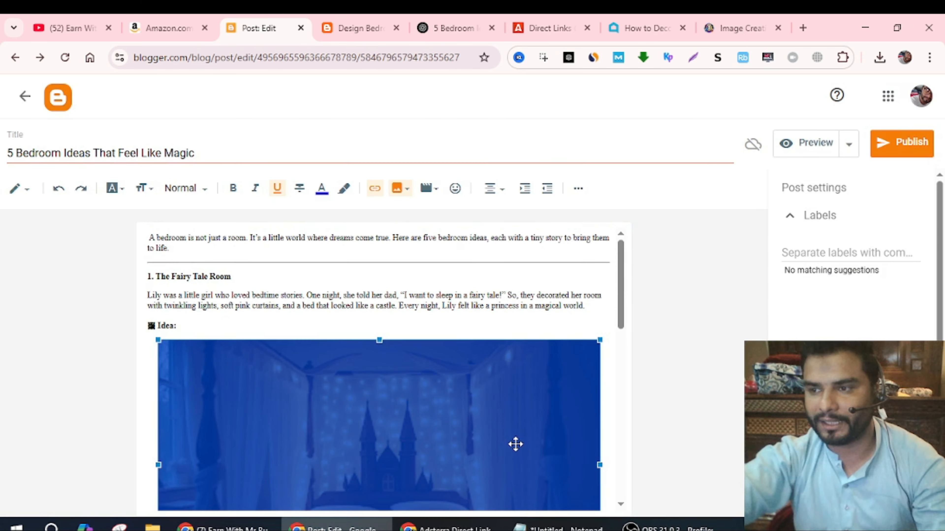
# - Remove the extra empty line between the fairy tale image and the Video Inspiration line
pyautogui.click(555, 331)
pyautogui.scroll(-3, 482, 405)
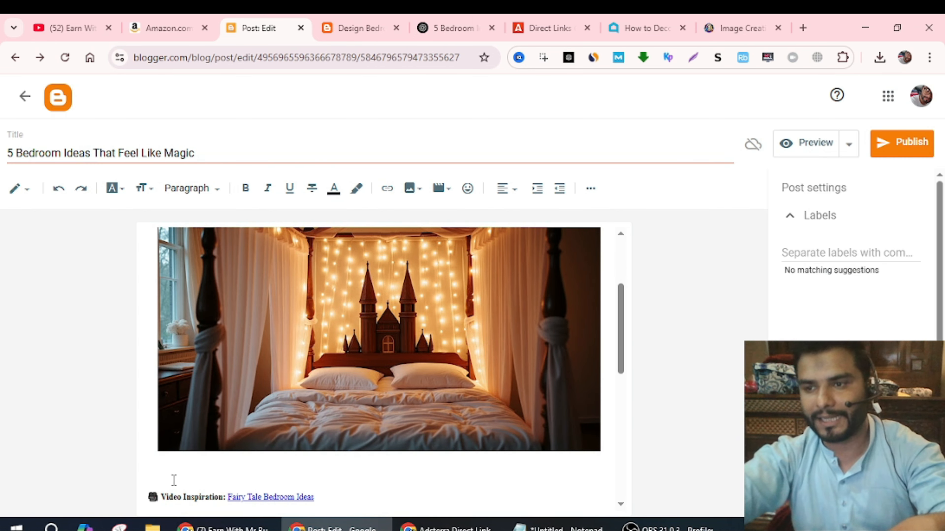
pyautogui.press('BackSpace')
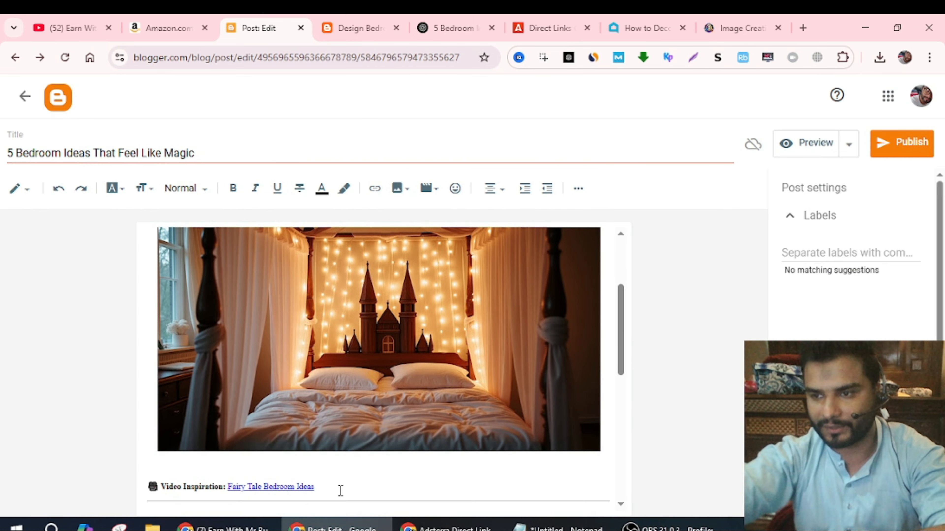
# - Copy the image prompt text of section 2, The Jungle Adventure Room, from the post body
pyautogui.scroll(-4, 341, 491)
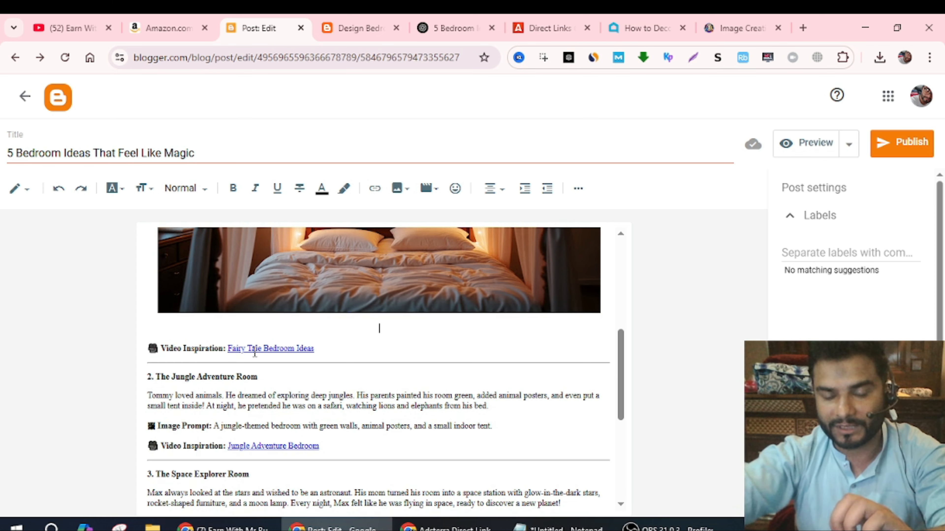
pyautogui.scroll(2, 370, 352)
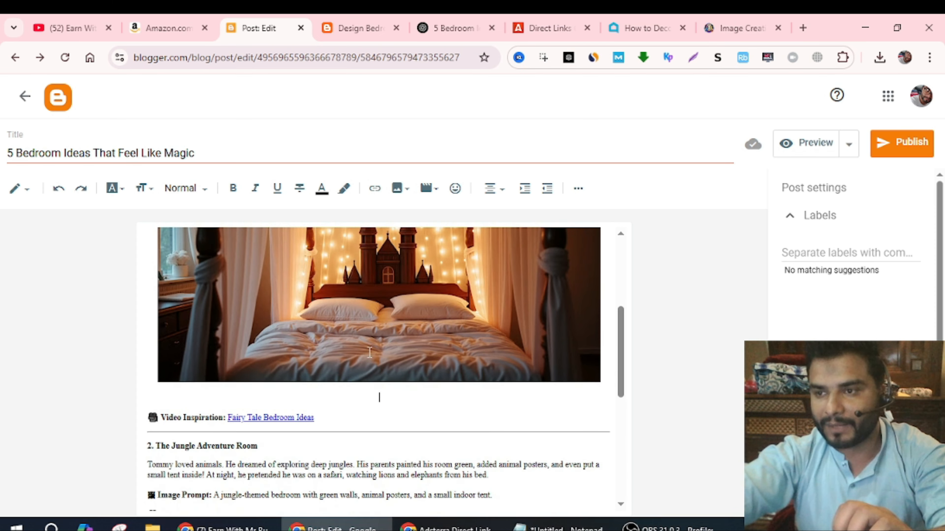
pyautogui.scroll(-4, 370, 352)
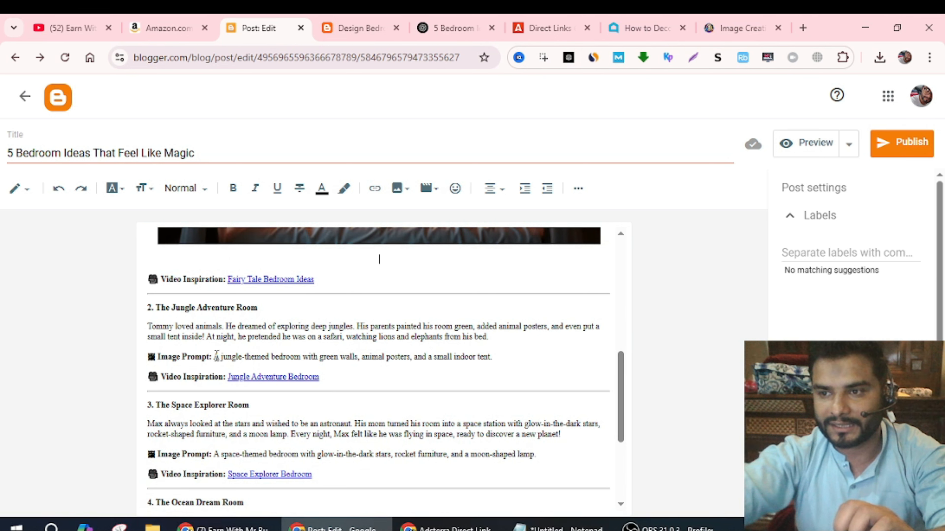
pyautogui.moveTo(216, 355); pyautogui.dragTo(496, 352)
pyautogui.hotkey('ctrl', 'c')
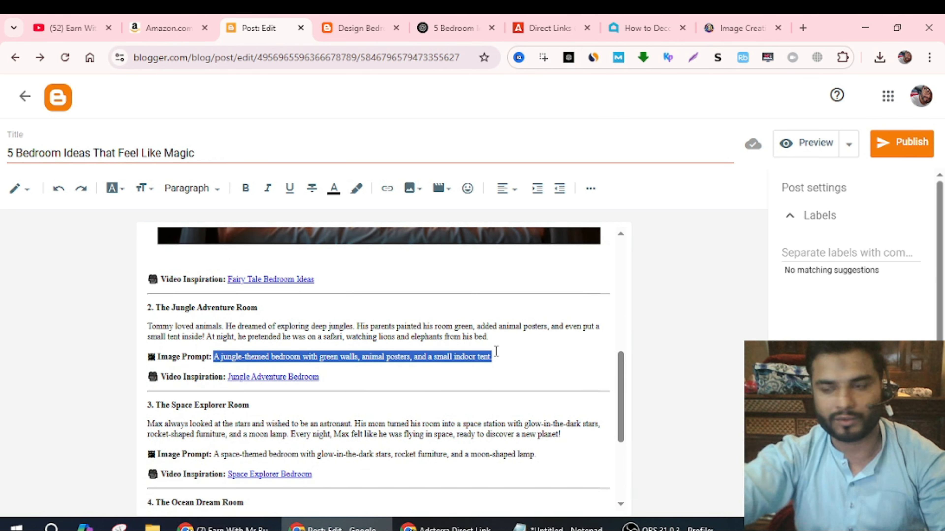
# - Switch to Leonardo.Ai and generate images from "A jungle-themed bedroom with green walls, animal posters, and a small indoor tent."
pyautogui.click(742, 28)
pyautogui.scroll(5, 595, 163)
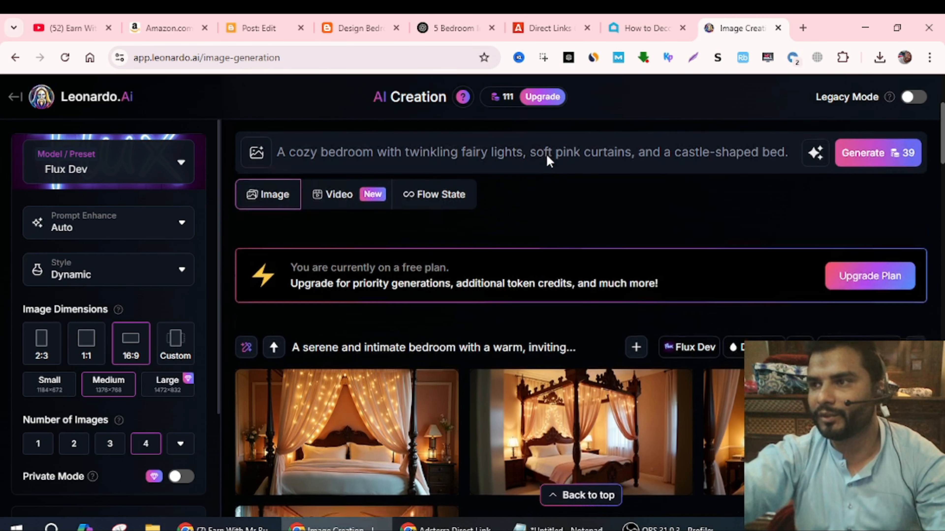
pyautogui.click(636, 155)
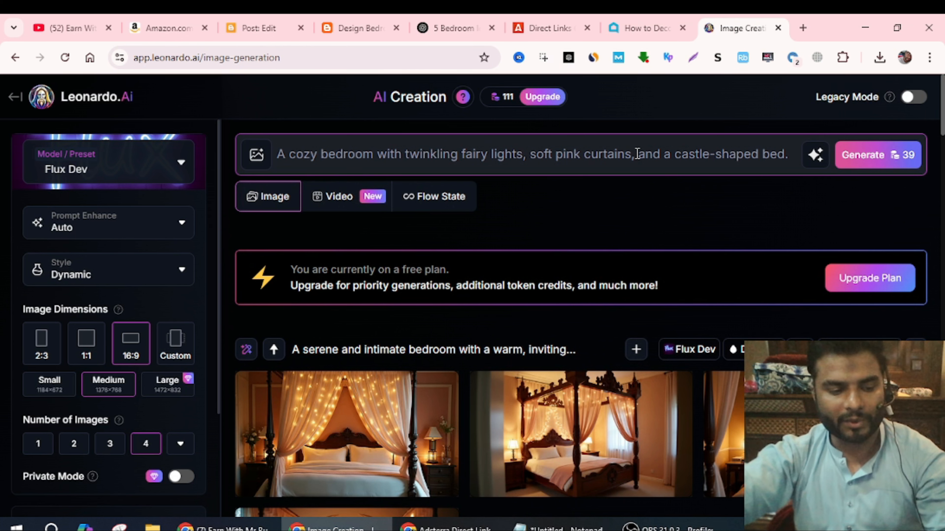
pyautogui.hotkey('ctrl', 'a')
pyautogui.hotkey('ctrl', 'v')
pyautogui.click(892, 156)
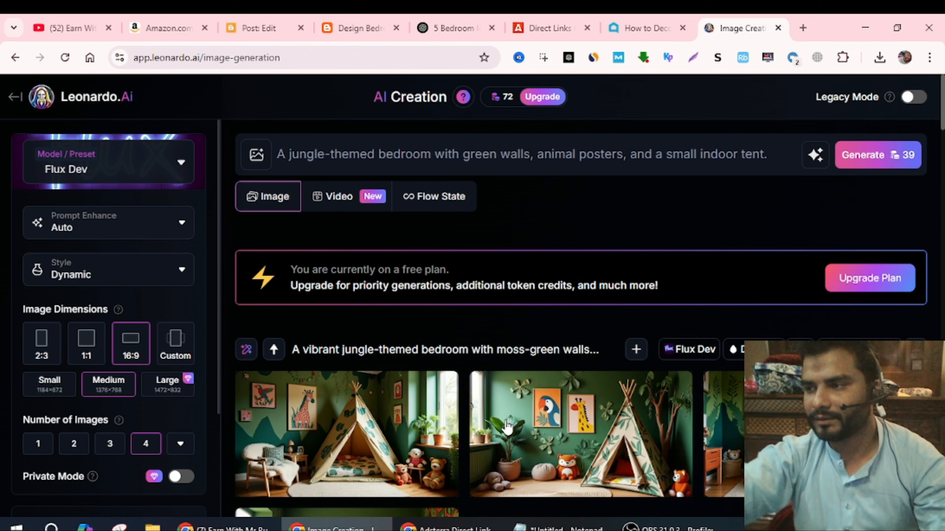
# - Download the fourth generated jungle bedroom image and return to the Blogger post editor
pyautogui.scroll(-4, 542, 317)
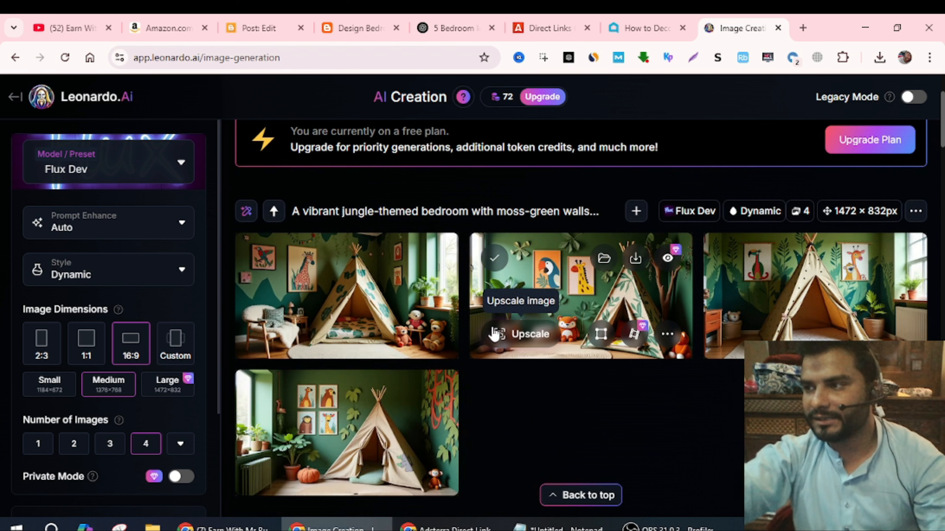
pyautogui.click(401, 396)
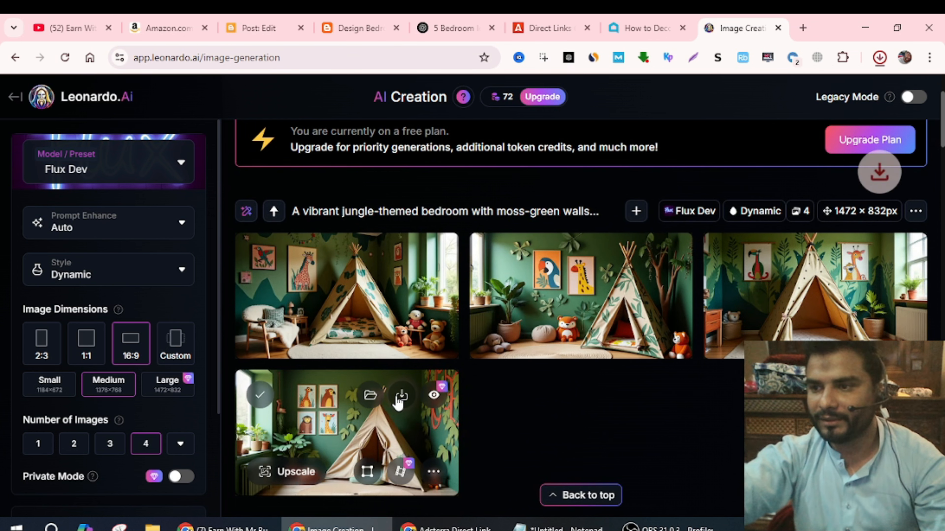
pyautogui.click(258, 28)
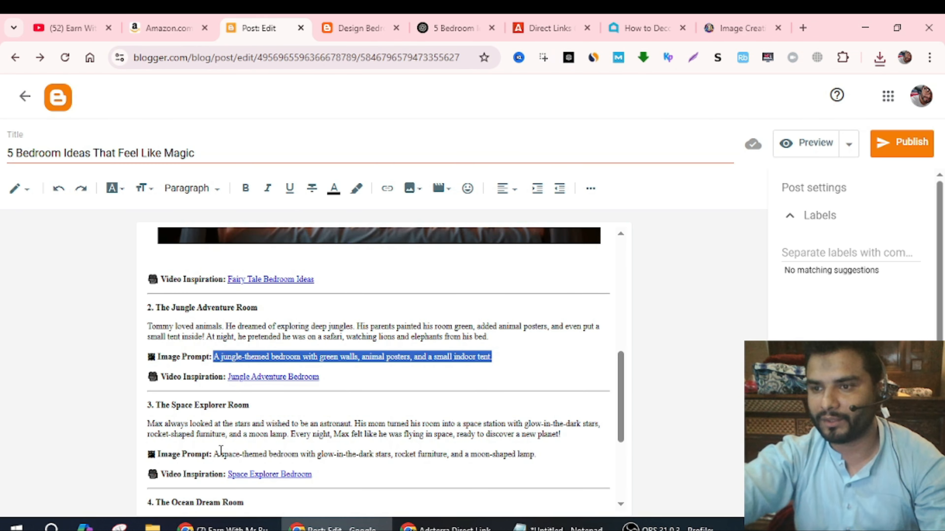
# - Change the "Image Prompt" label in section 3, The Space Explorer Room, to "Idea"
pyautogui.click(211, 455)
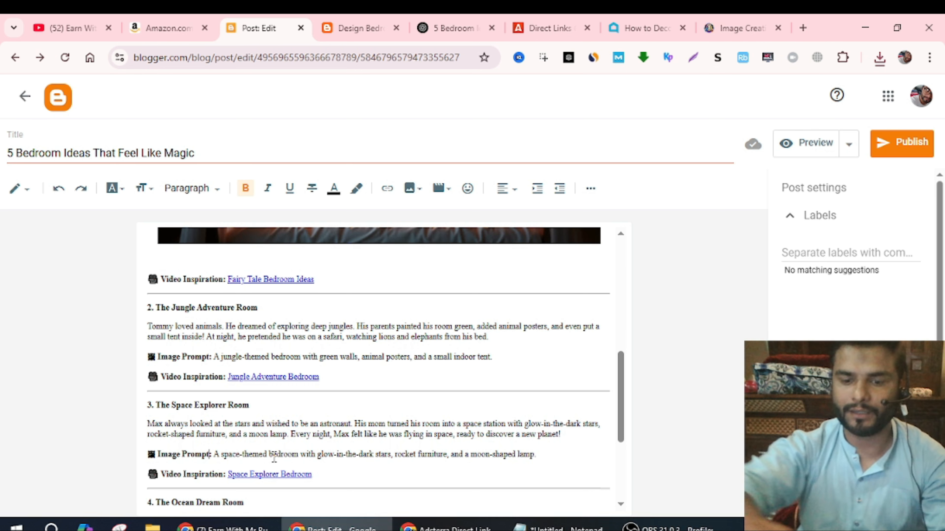
pyautogui.press('BackSpace')
pyautogui.press('BackSpace')
pyautogui.press('BackSpace')
pyautogui.press('BackSpace')
pyautogui.press('BackSpace')
pyautogui.press('BackSpace')
pyautogui.press('BackSpace')
pyautogui.press('BackSpace')
pyautogui.press('BackSpace')
pyautogui.press('BackSpace')
pyautogui.press('BackSpace')
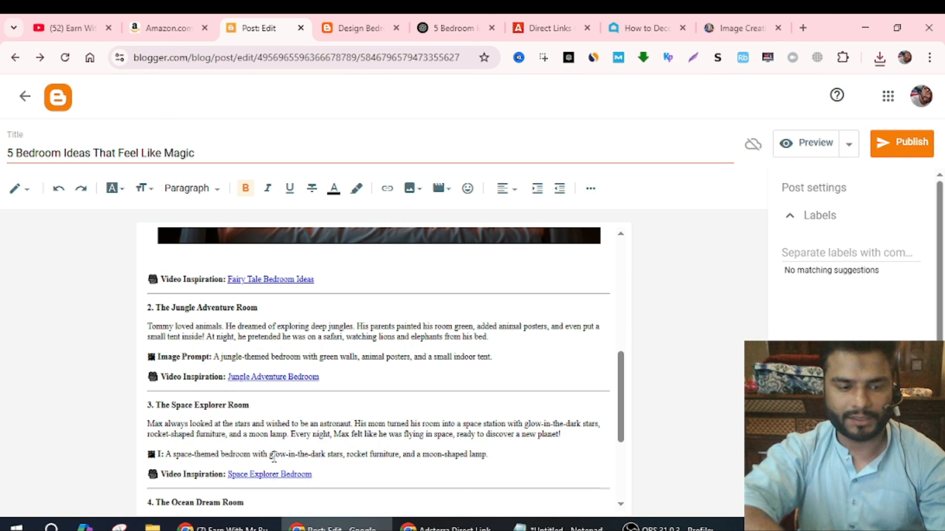
pyautogui.write('dea')
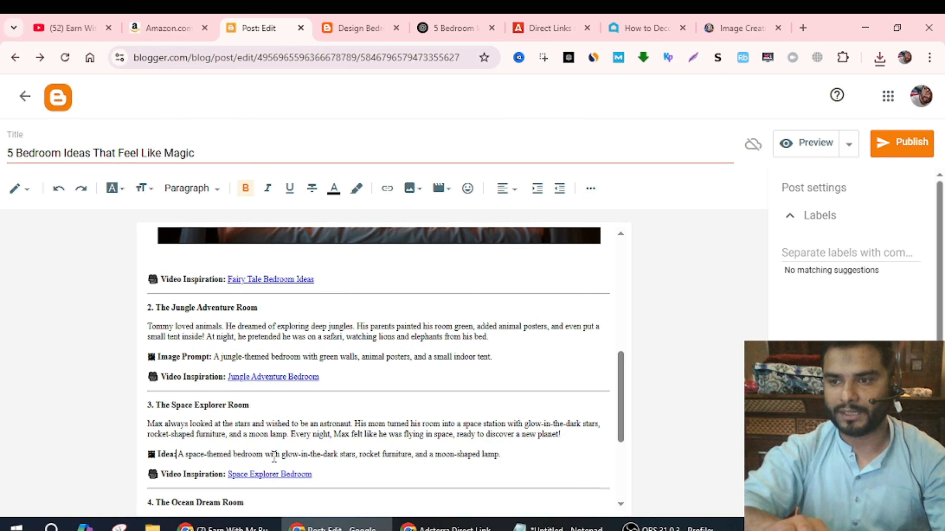
# - Delete the space-themed prompt text after the Idea label in section 3 and add an empty line below it
pyautogui.hotkey('shift', 'Right')
pyautogui.hotkey('shift', 'Right')
pyautogui.hotkey('shift', 'Right')
pyautogui.hotkey('shift', 'Right')
pyautogui.hotkey('shift', 'Right')
pyautogui.hotkey('shift', 'Right')
pyautogui.hotkey('shift', 'Right')
pyautogui.hotkey('shift', 'Right')
pyautogui.hotkey('shift', 'Right')
pyautogui.hotkey('shift', 'Right')
pyautogui.hotkey('shift', 'Right')
pyautogui.hotkey('shift', 'Right')
pyautogui.hotkey('shift', 'Right')
pyautogui.hotkey('shift', 'Right')
pyautogui.hotkey('shift', 'Right')
pyautogui.hotkey('shift', 'Right')
pyautogui.hotkey('shift', 'Right')
pyautogui.hotkey('shift', 'Right')
pyautogui.hotkey('shift', 'Right')
pyautogui.hotkey('shift', 'Right')
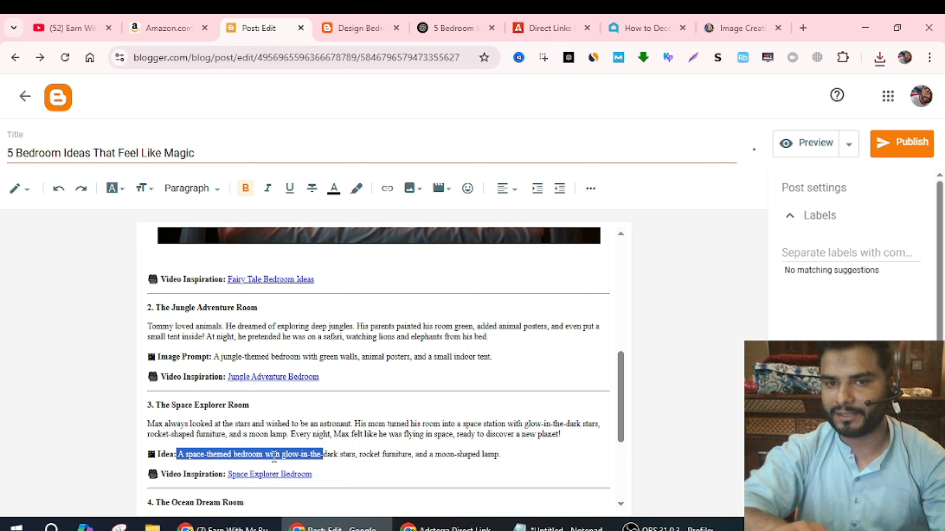
pyautogui.hotkey('shift', 'Right')
pyautogui.hotkey('shift', 'Right')
pyautogui.hotkey('shift', 'Right')
pyautogui.hotkey('shift', 'Right')
pyautogui.hotkey('shift', 'Right')
pyautogui.hotkey('shift', 'Right')
pyautogui.hotkey('shift', 'Right')
pyautogui.hotkey('shift', 'Right')
pyautogui.hotkey('shift', 'Right')
pyautogui.hotkey('shift', 'Right')
pyautogui.hotkey('shift', 'Right')
pyautogui.hotkey('shift', 'Right')
pyautogui.hotkey('shift', 'Right')
pyautogui.hotkey('shift', 'Right')
pyautogui.hotkey('shift', 'Right')
pyautogui.hotkey('shift', 'Right')
pyautogui.hotkey('shift', 'Right')
pyautogui.hotkey('shift', 'Right')
pyautogui.hotkey('shift', 'Right')
pyautogui.hotkey('shift', 'Right')
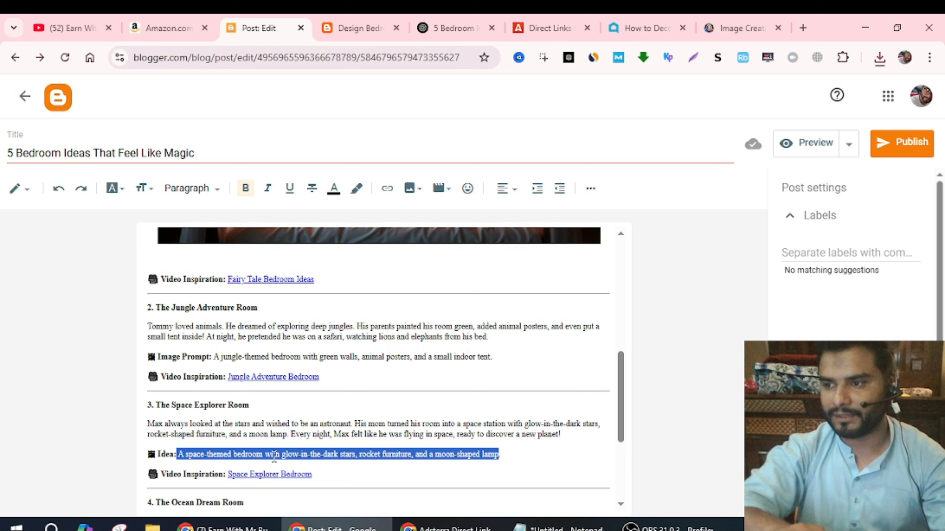
pyautogui.press('BackSpace')
pyautogui.press('Return')
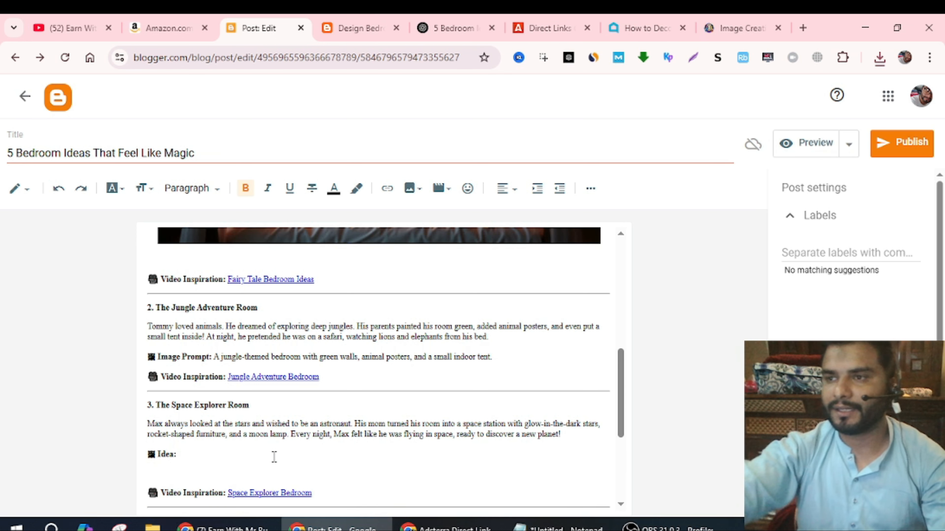
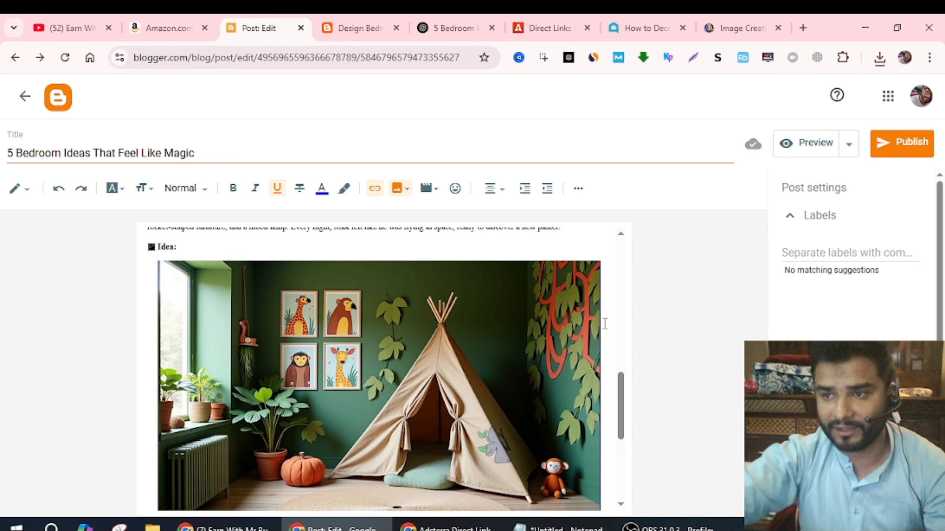
# - Switch to Adsterra, copy the link of DirectLink_6, and return to the Blogger post editor
pyautogui.scroll(10, 486, 297)
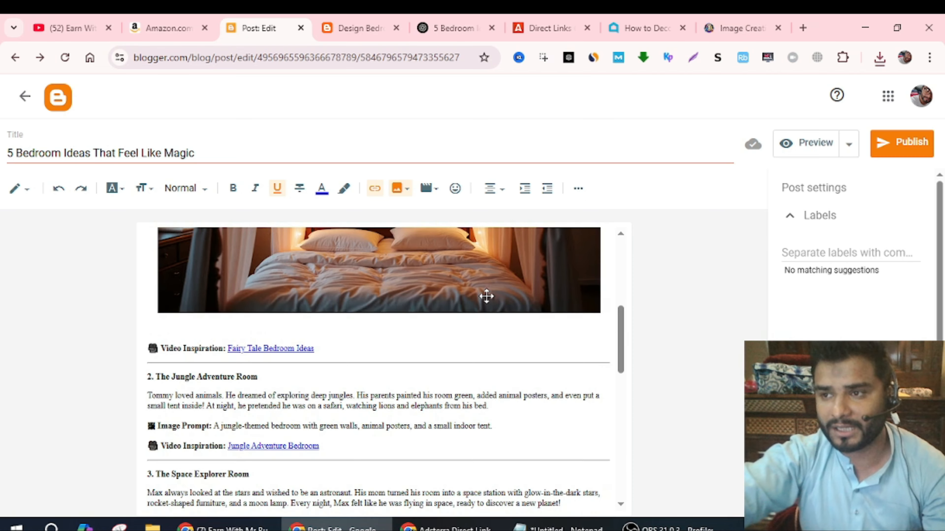
pyautogui.scroll(-5, 485, 296)
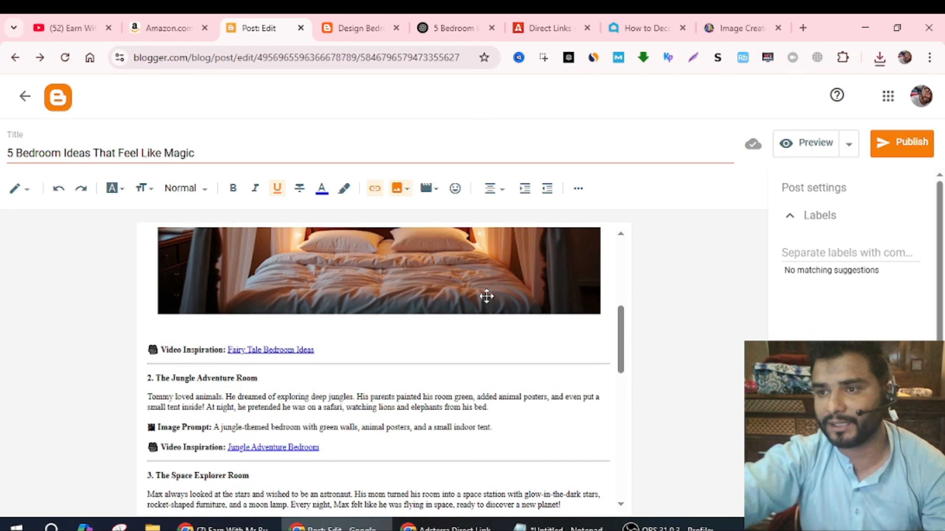
pyautogui.scroll(5, 485, 295)
pyautogui.click(552, 27)
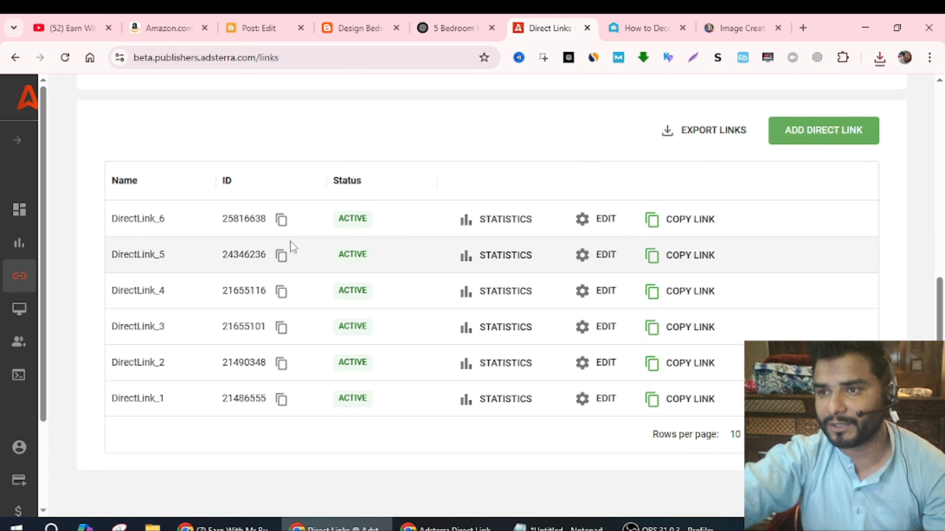
pyautogui.click(675, 229)
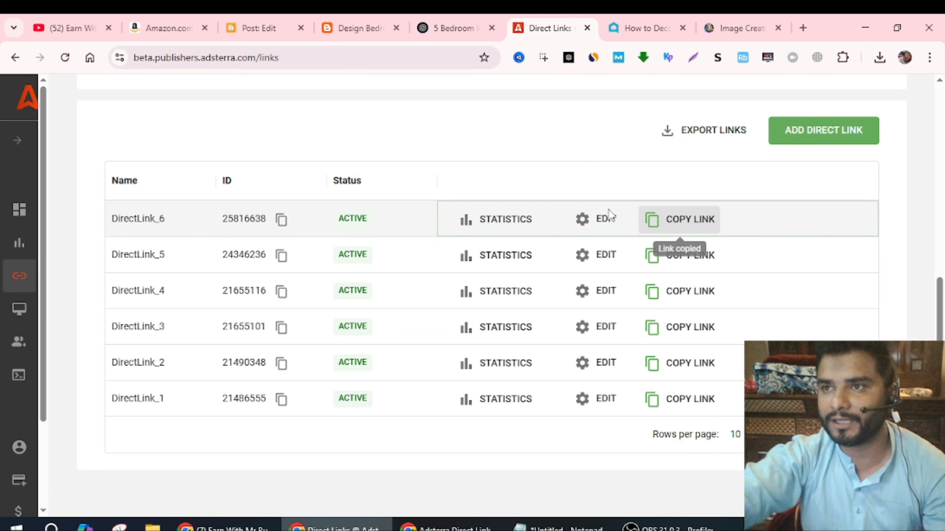
pyautogui.click(687, 219)
pyautogui.click(260, 28)
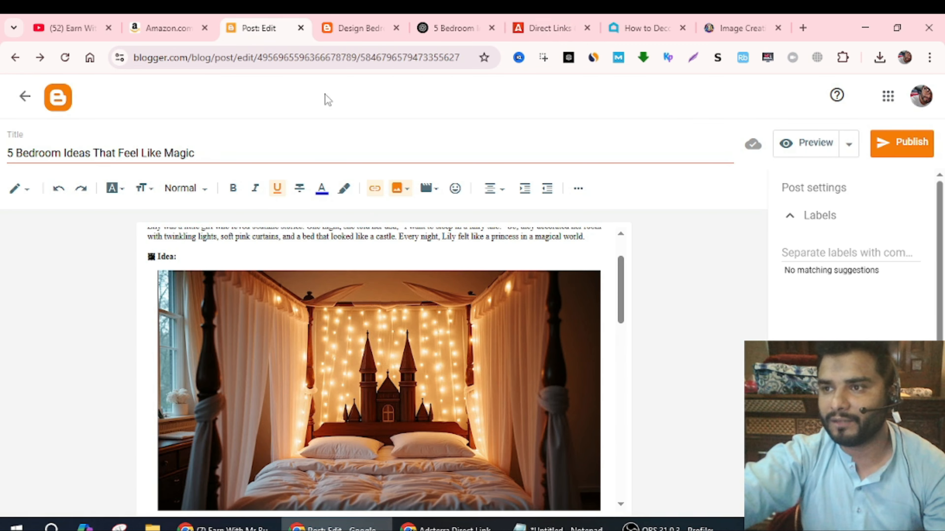
# - Replace the address of the Fairy Tale Bedroom Ideas link with the copied Adsterra link and make it open in a new window
pyautogui.scroll(-5, 408, 350)
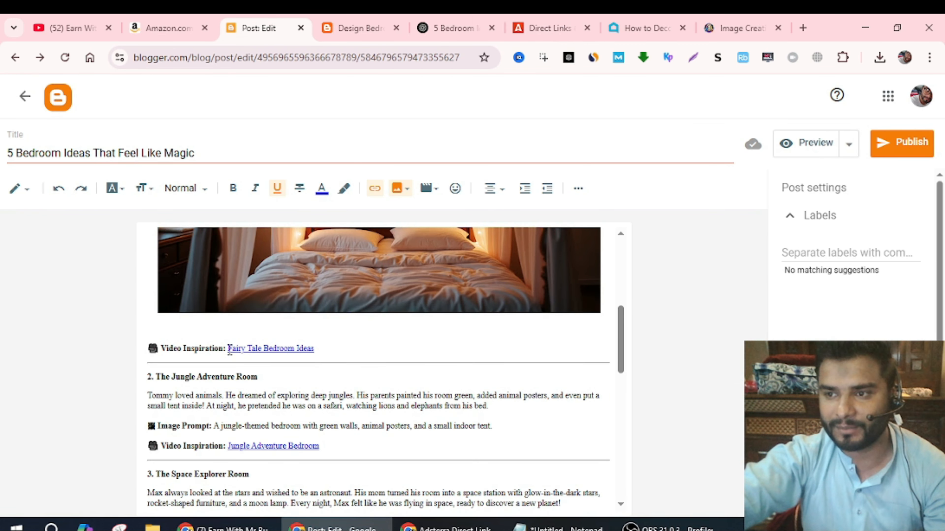
pyautogui.moveTo(229, 349); pyautogui.dragTo(316, 350)
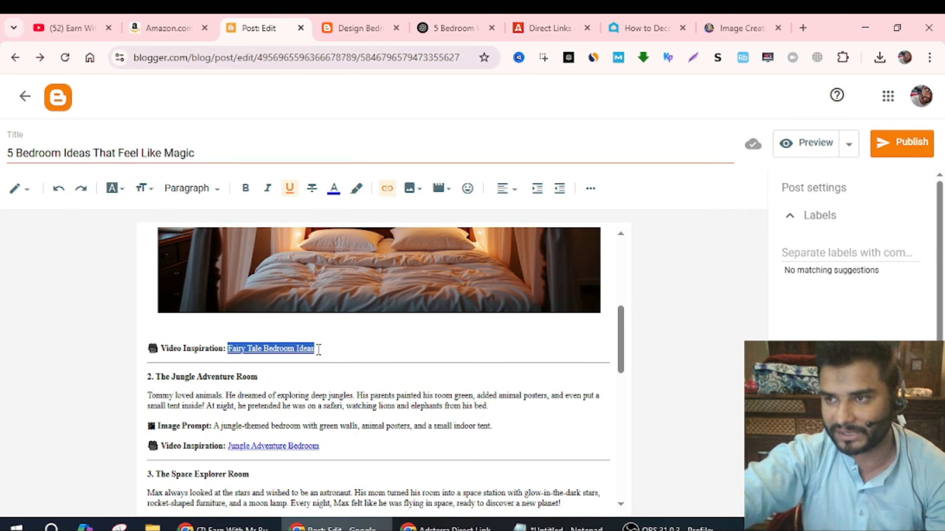
pyautogui.click(386, 188)
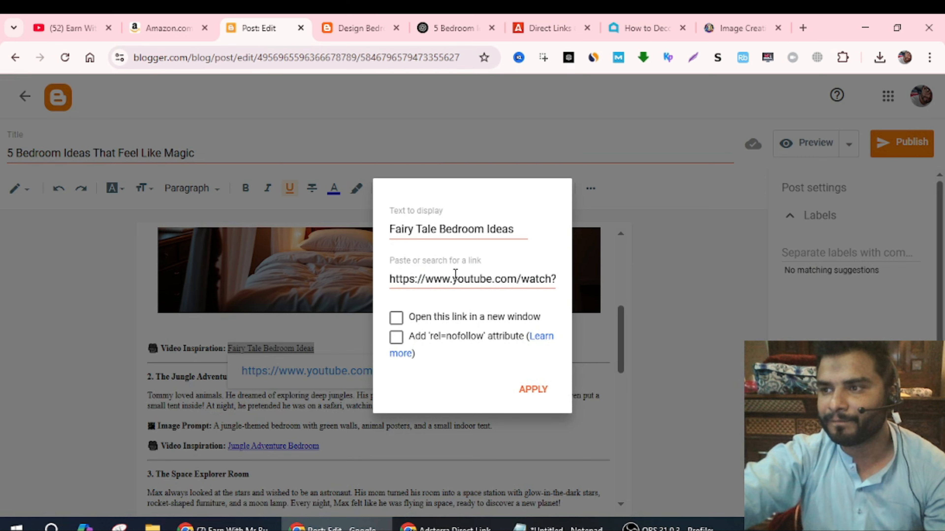
pyautogui.click(447, 280)
pyautogui.hotkey('ctrl', 'a')
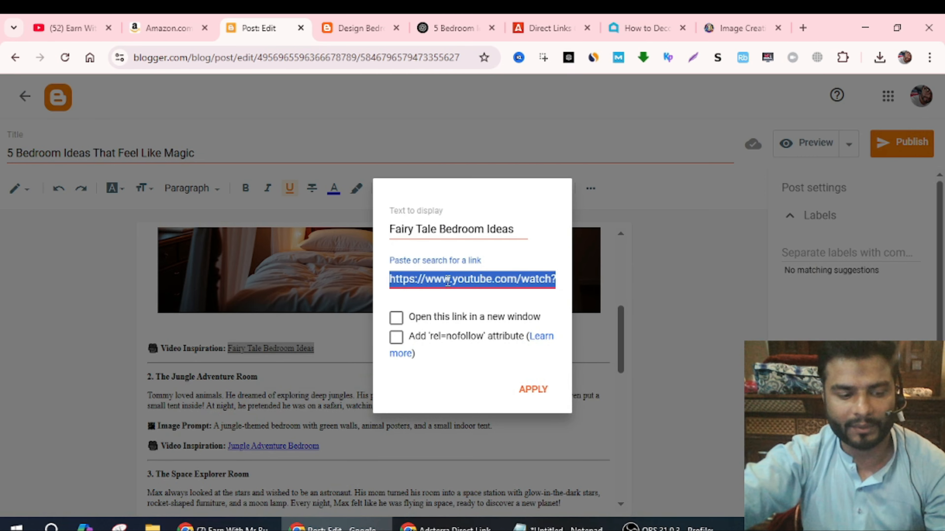
pyautogui.hotkey('ctrl', 'v')
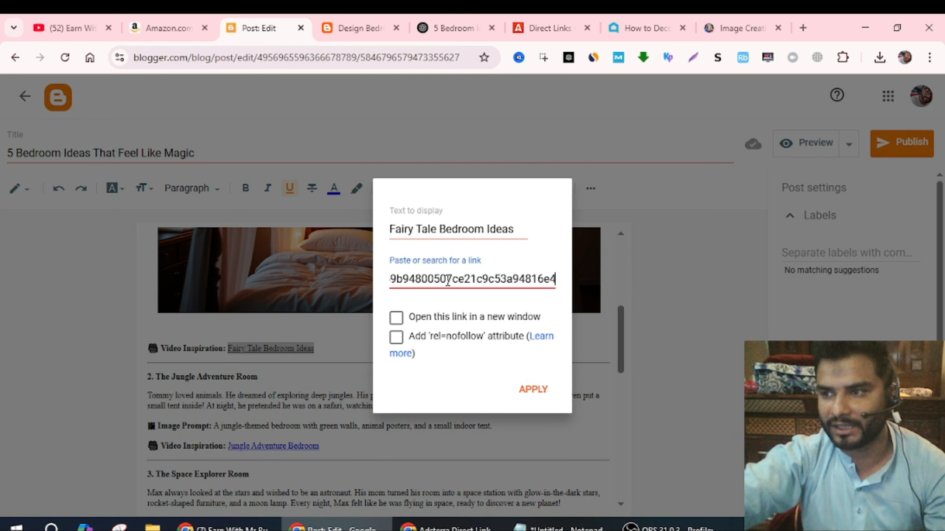
pyautogui.click(398, 323)
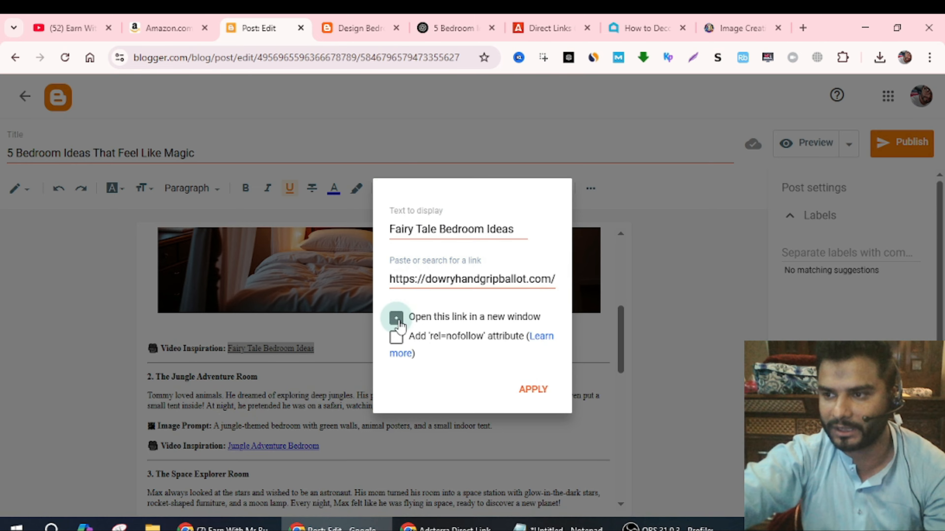
pyautogui.click(533, 390)
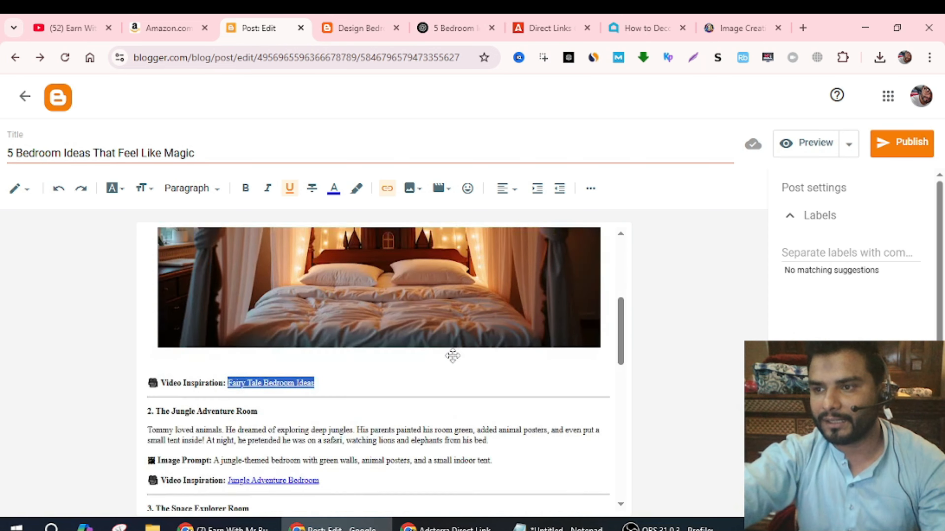
# - Select the Space Explorer Bedroom link text in section 3's Video Inspiration line
pyautogui.scroll(-5, 453, 355)
pyautogui.scroll(-1, 452, 355)
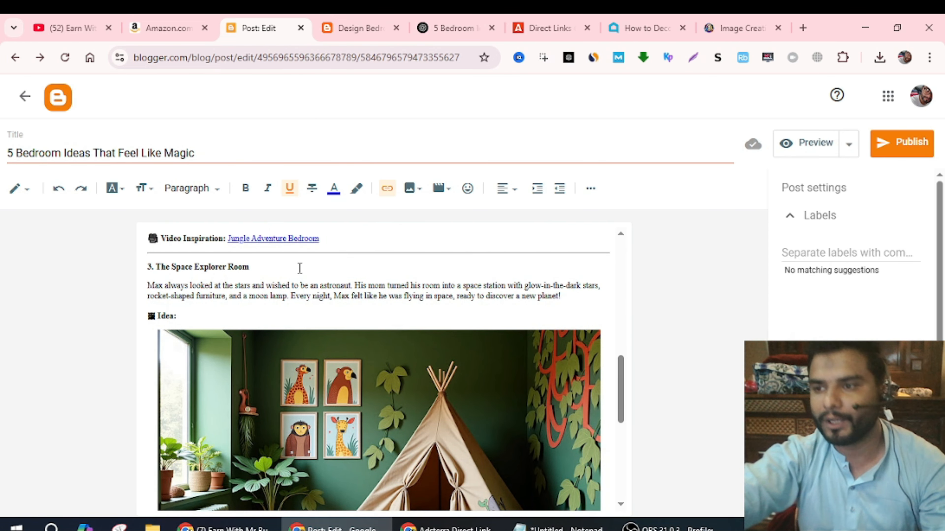
pyautogui.scroll(-8, 299, 268)
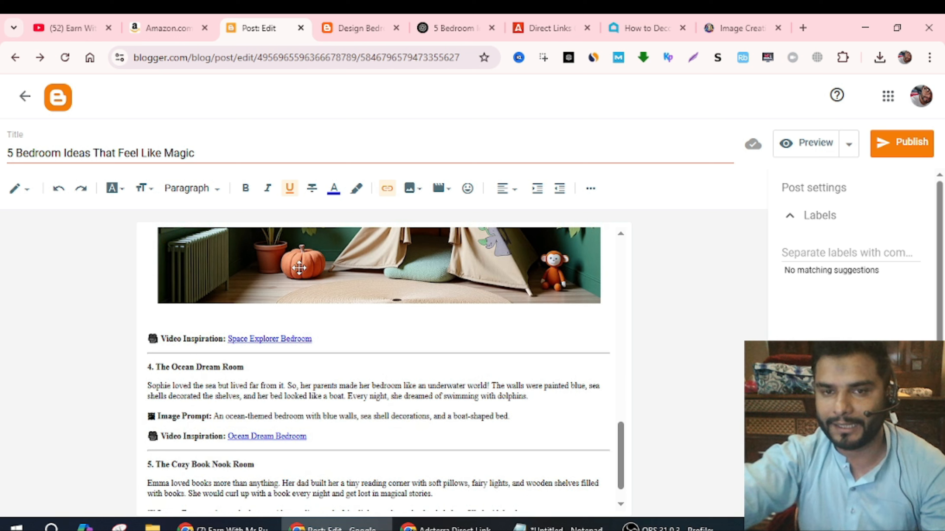
pyautogui.moveTo(227, 337); pyautogui.dragTo(332, 342)
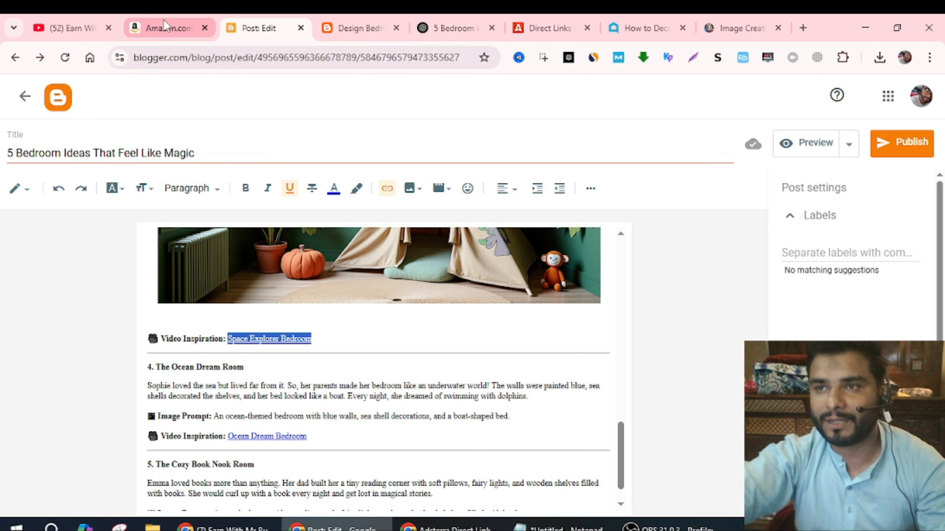
# - Switch to Amazon, copy the address of the Bedsure Queen Sheet Set product page, and return to the Blogger post editor
pyautogui.click(168, 28)
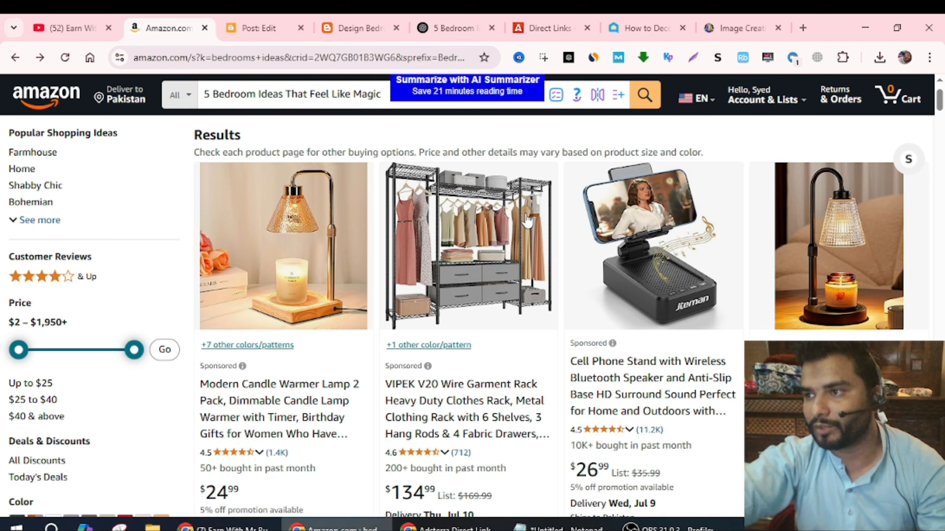
pyautogui.scroll(-15, 528, 221)
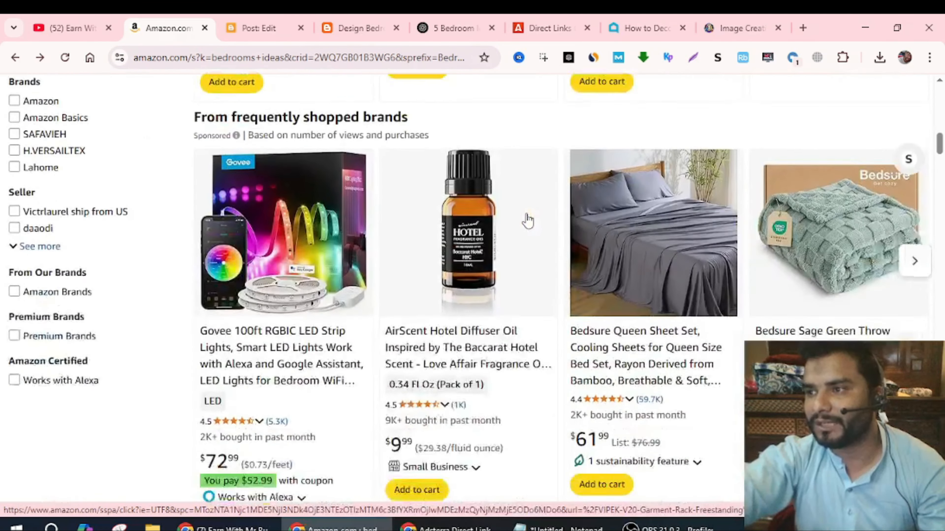
pyautogui.scroll(-1, 527, 220)
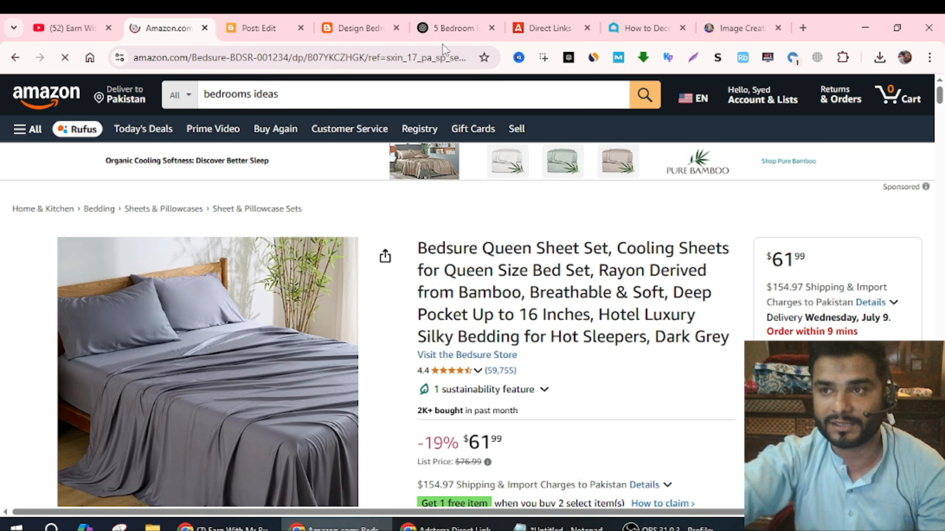
pyautogui.click(411, 58)
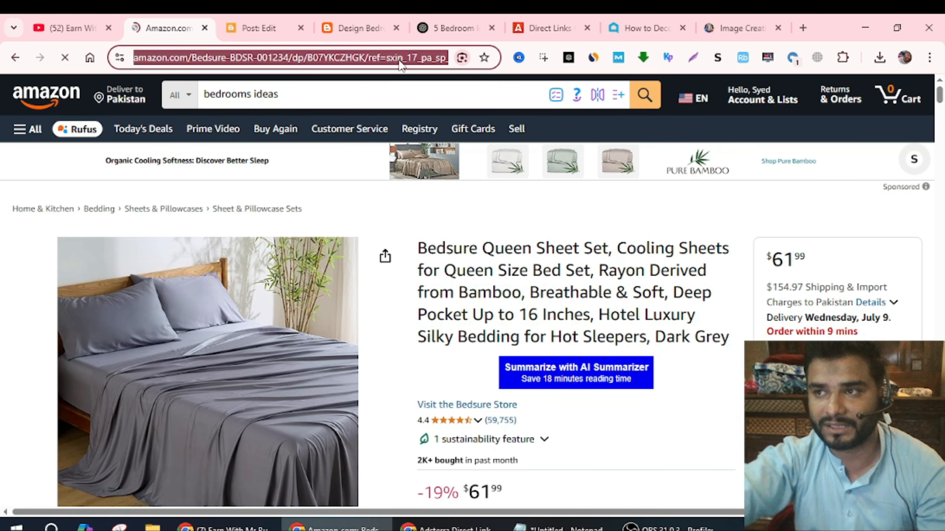
pyautogui.click(412, 59)
pyautogui.hotkey('ctrl', 'a')
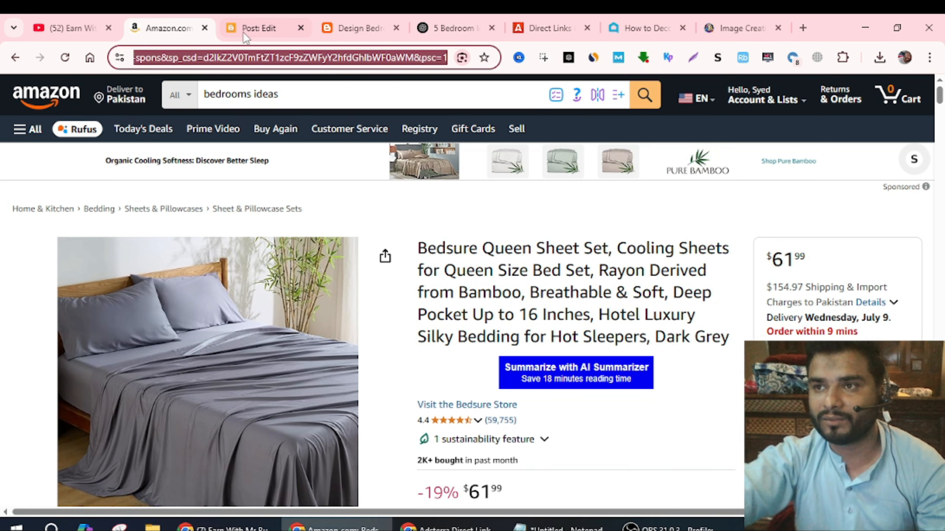
pyautogui.click(259, 28)
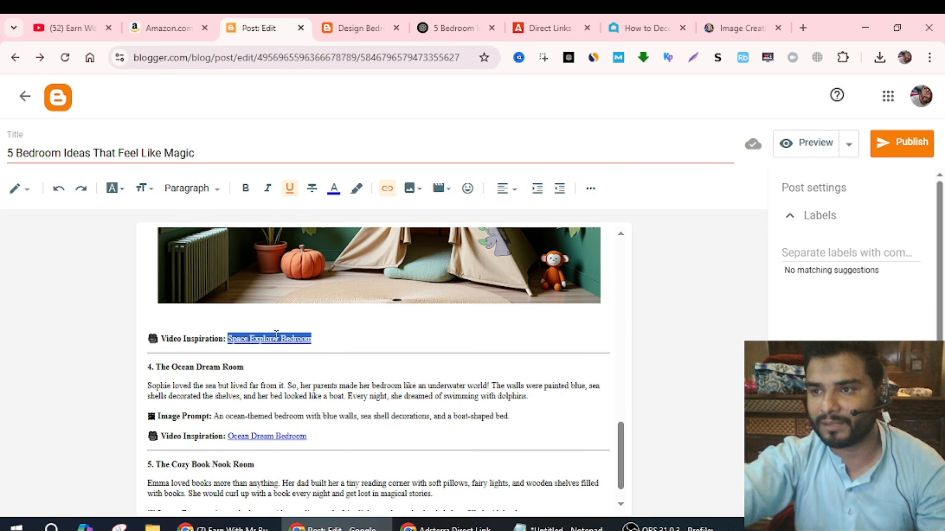
# - Replace the address of the Space Explorer Bedroom link with the copied Amazon product address and make it open in a new window
pyautogui.click(387, 188)
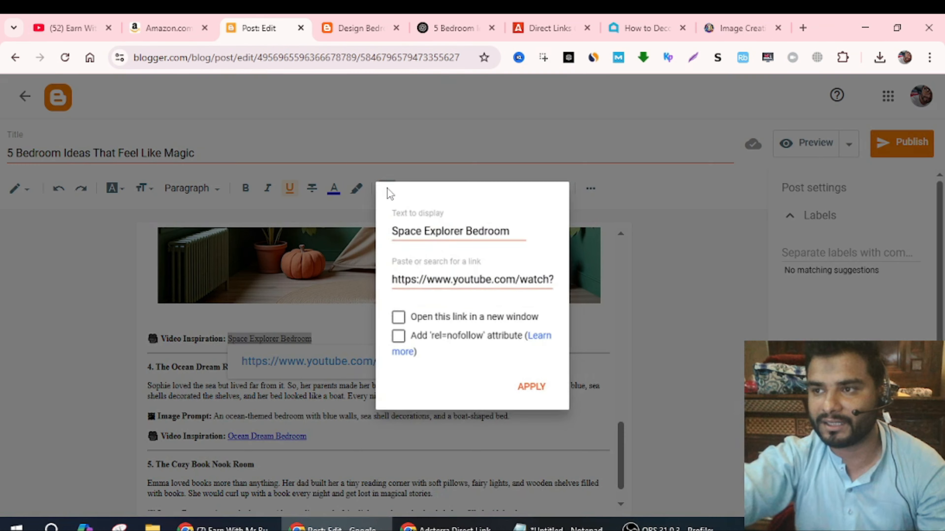
pyautogui.click(451, 282)
pyautogui.hotkey('ctrl', 'a')
pyautogui.hotkey('ctrl', 'v')
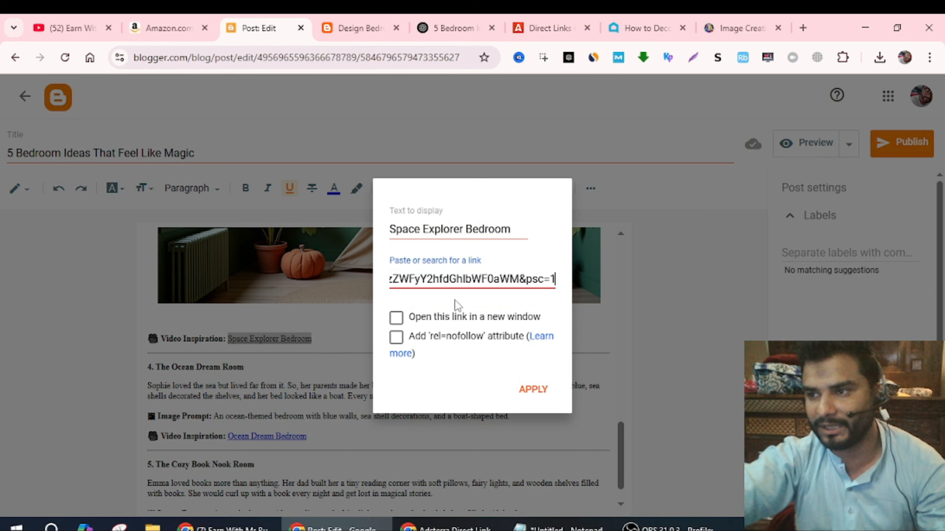
pyautogui.click(396, 317)
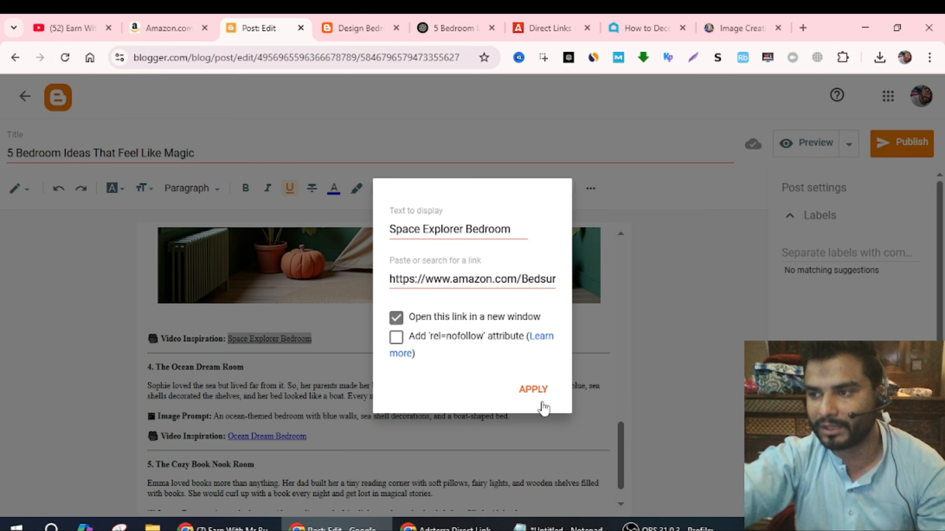
pyautogui.click(533, 390)
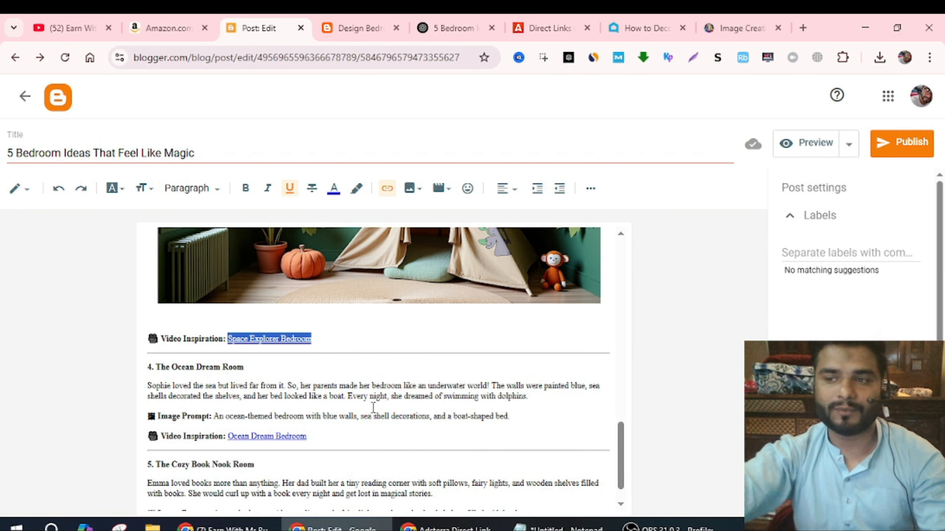
# - Publish the "5 Bedroom Ideas That Feel Like Magic" post, accepting that pending file uploads are not saved
pyautogui.scroll(5, 372, 408)
pyautogui.scroll(5, 373, 407)
pyautogui.scroll(-4, 372, 408)
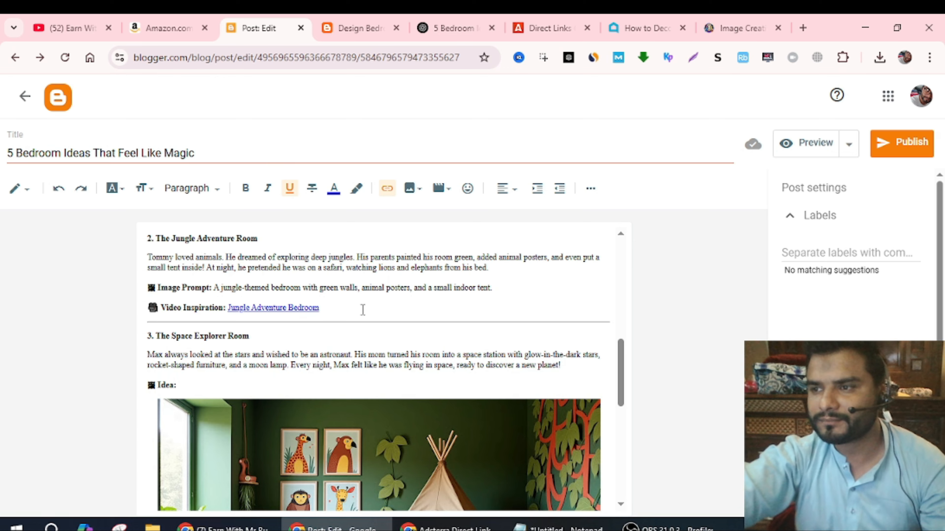
pyautogui.scroll(-3, 445, 307)
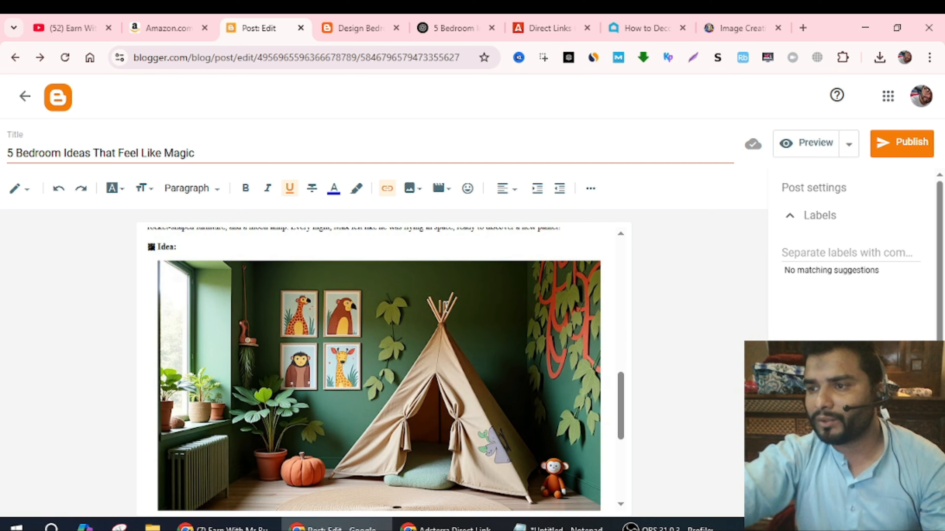
pyautogui.click(908, 152)
pyautogui.click(517, 329)
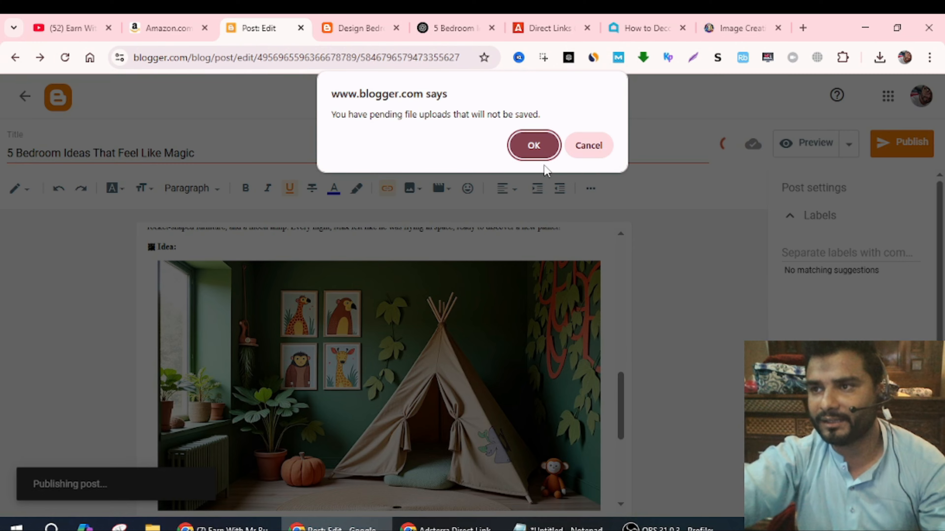
pyautogui.click(524, 146)
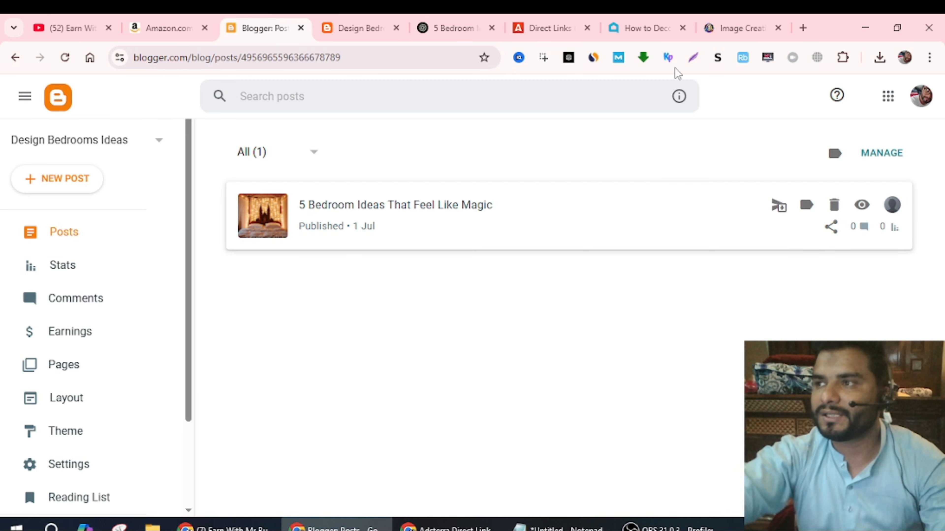
# - Switch to Hometalk's decorate page and examine the site's Similarweb monthly visits, rankings and top countries
pyautogui.click(639, 21)
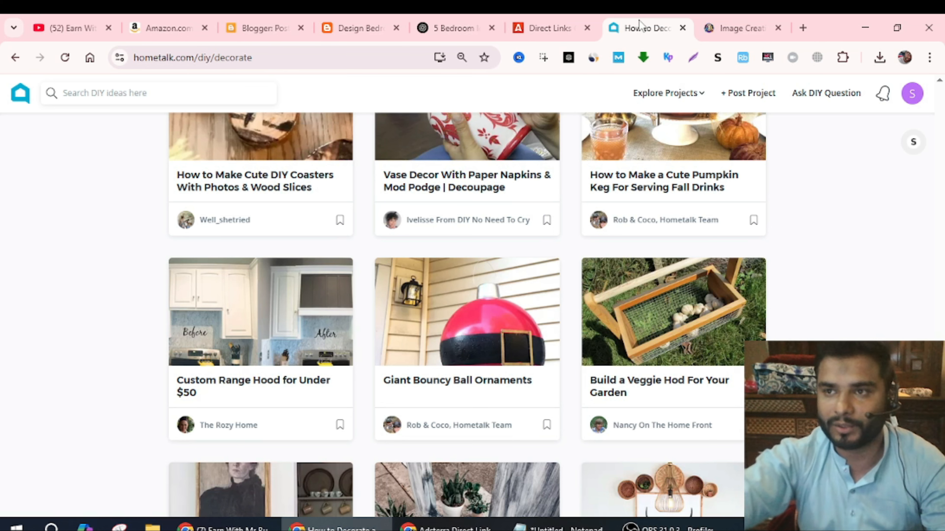
pyautogui.scroll(1, 91, 139)
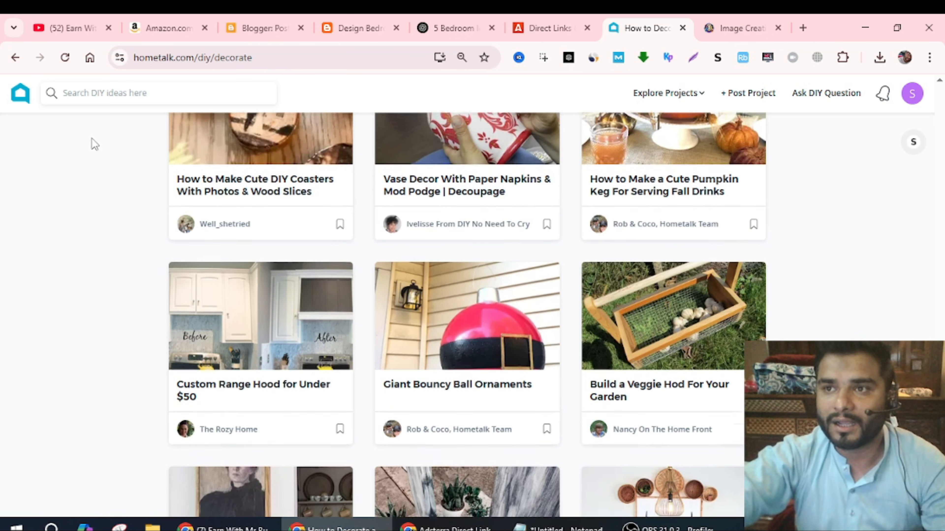
pyautogui.scroll(2, 95, 143)
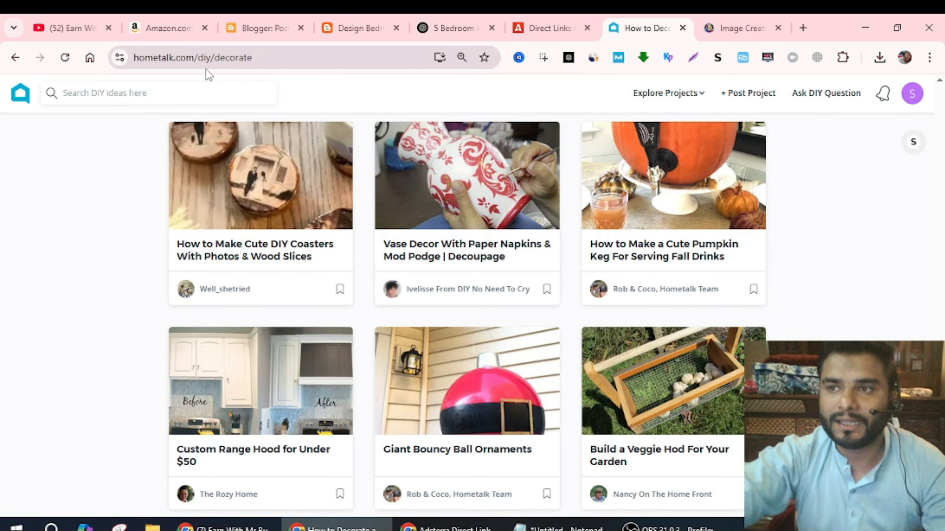
pyautogui.doubleClick(217, 57)
pyautogui.click(108, 179)
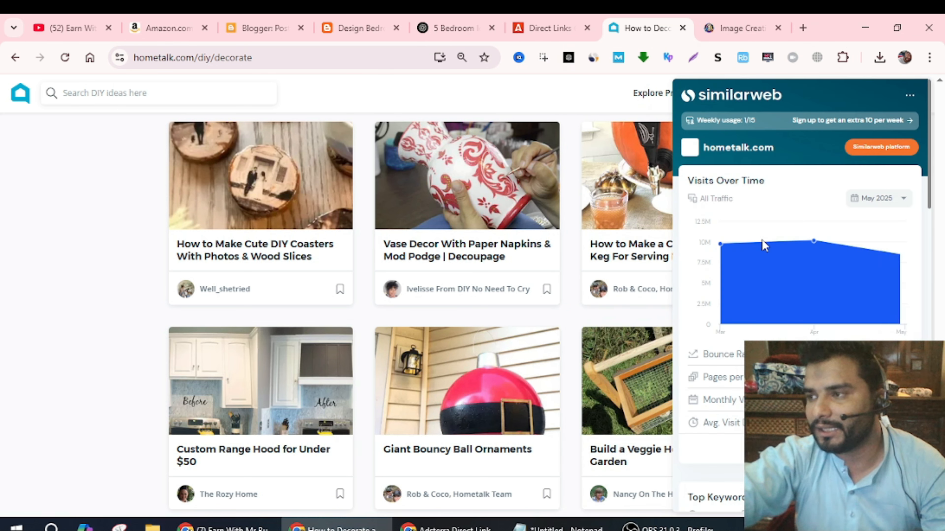
pyautogui.scroll(-4, 762, 246)
pyautogui.moveTo(891, 254); pyautogui.dragTo(913, 255)
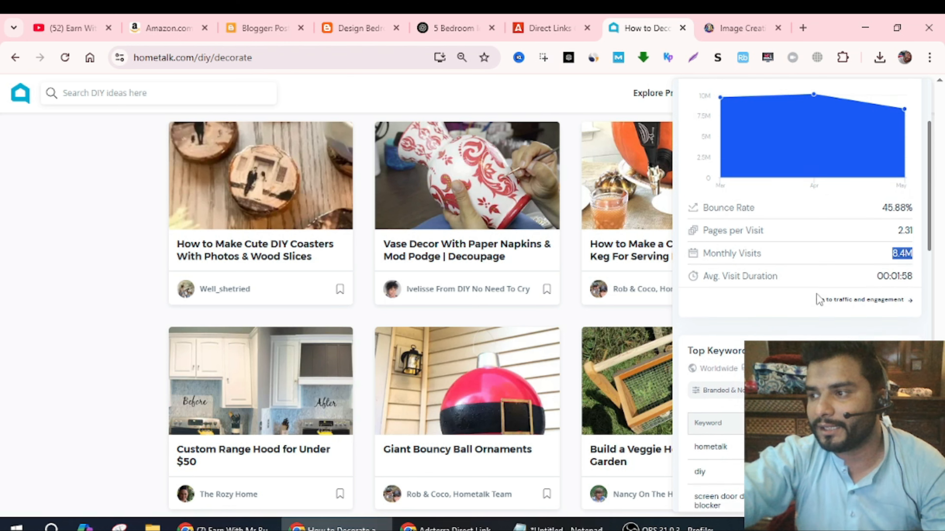
pyautogui.scroll(-10, 817, 299)
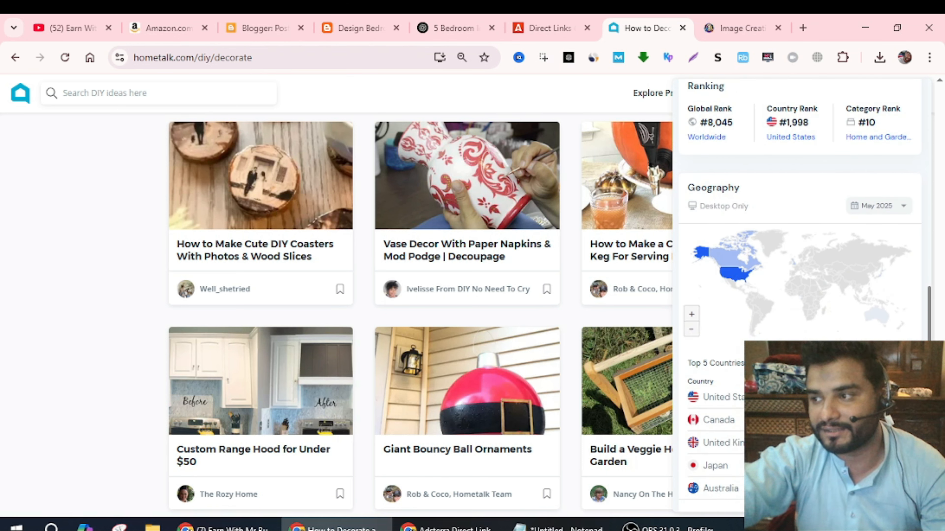
pyautogui.moveTo(744, 397); pyautogui.dragTo(703, 397)
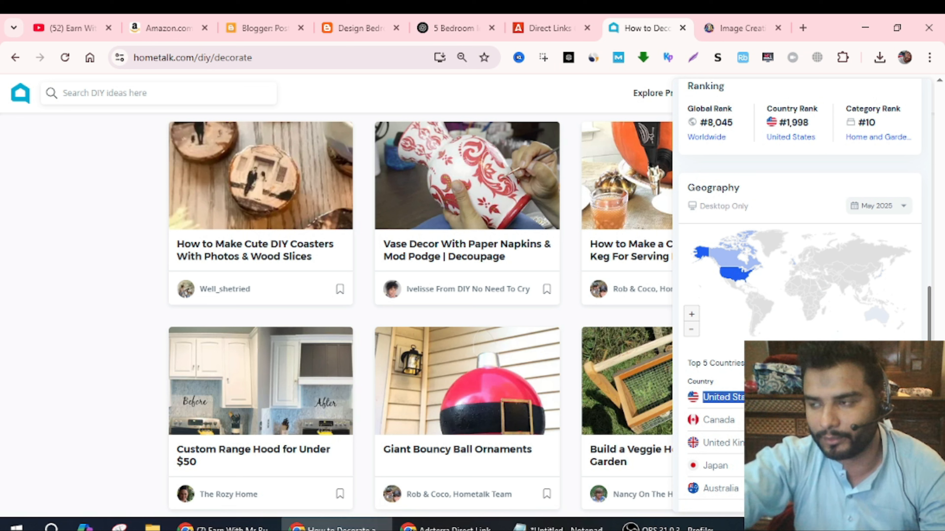
pyautogui.click(101, 354)
# - Start a new project post on Hometalk and choose to import it from a blog post link
pyautogui.scroll(4, 439, 274)
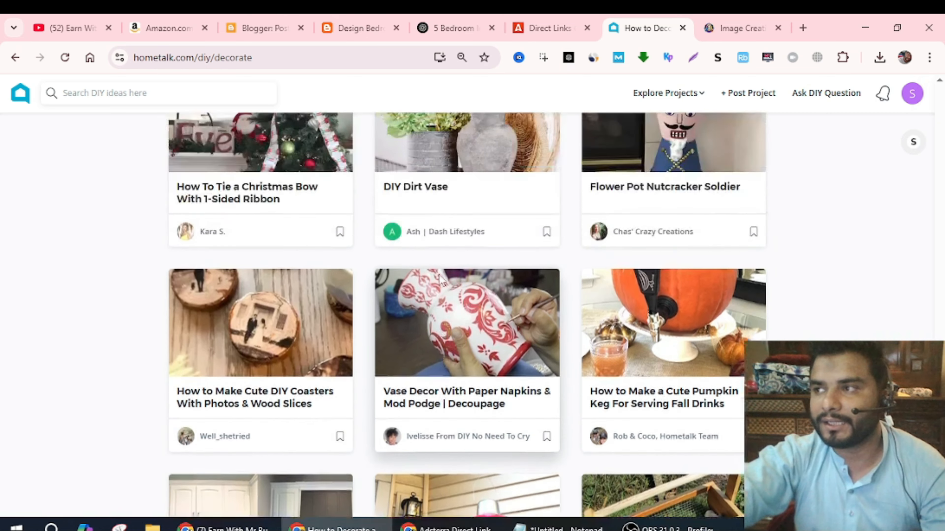
pyautogui.scroll(5, 440, 277)
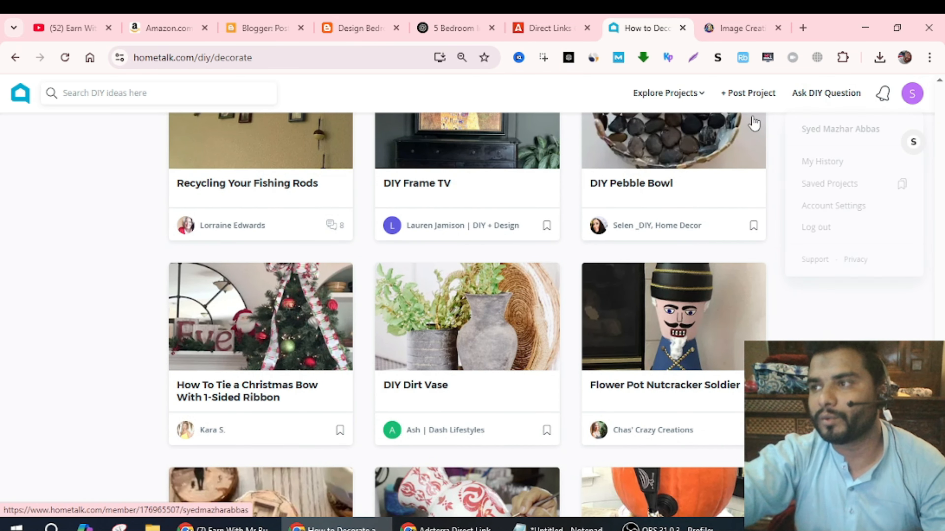
pyautogui.click(761, 98)
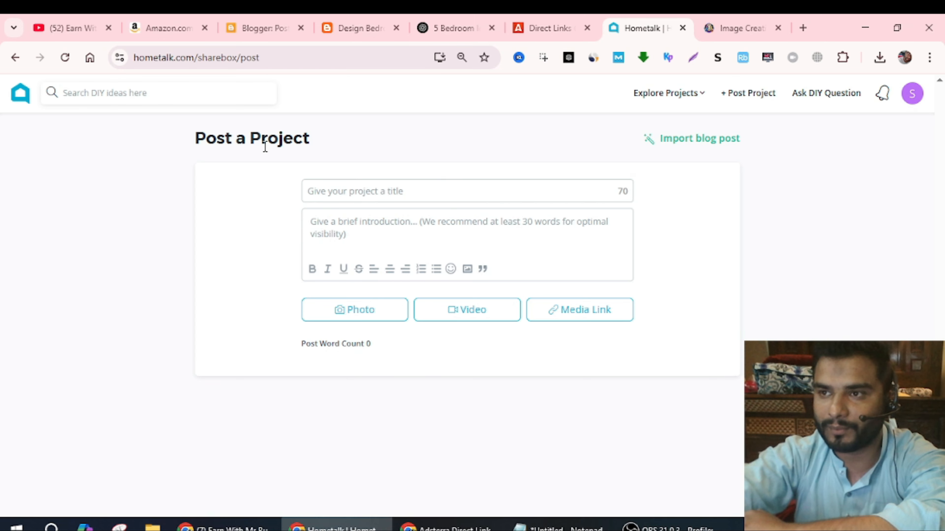
pyautogui.click(346, 191)
pyautogui.click(356, 224)
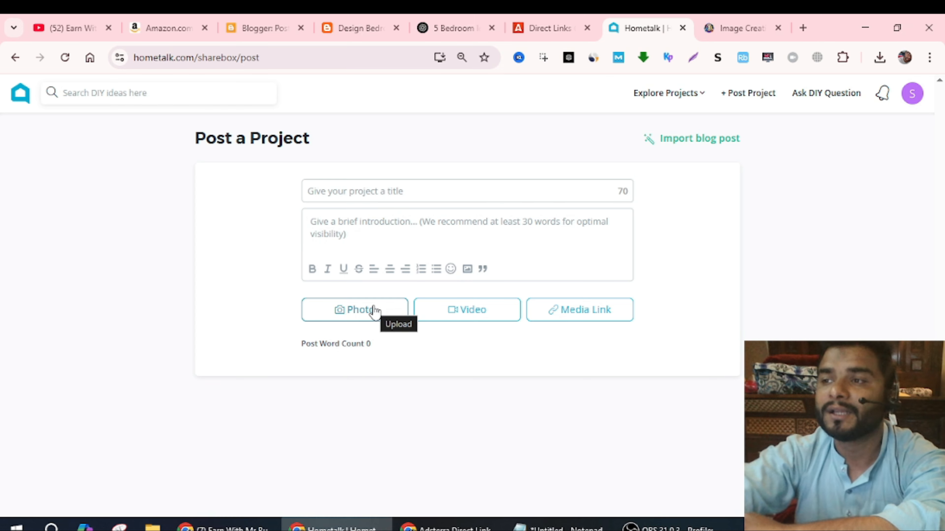
pyautogui.click(681, 152)
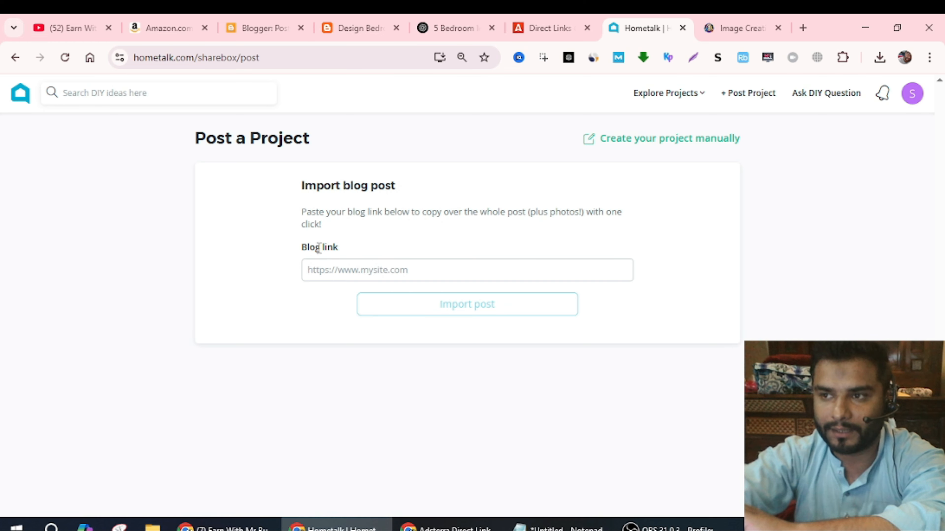
pyautogui.click(370, 270)
# - Switch to Blogger's post list and copy the public link address of "5 Bedroom Ideas That Feel Like Magic"
pyautogui.click(296, 20)
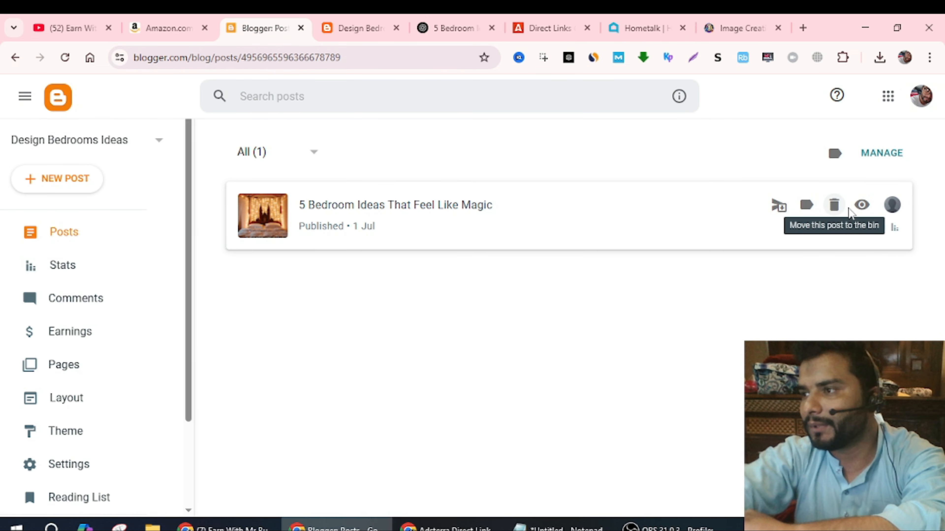
pyautogui.rightClick(861, 205)
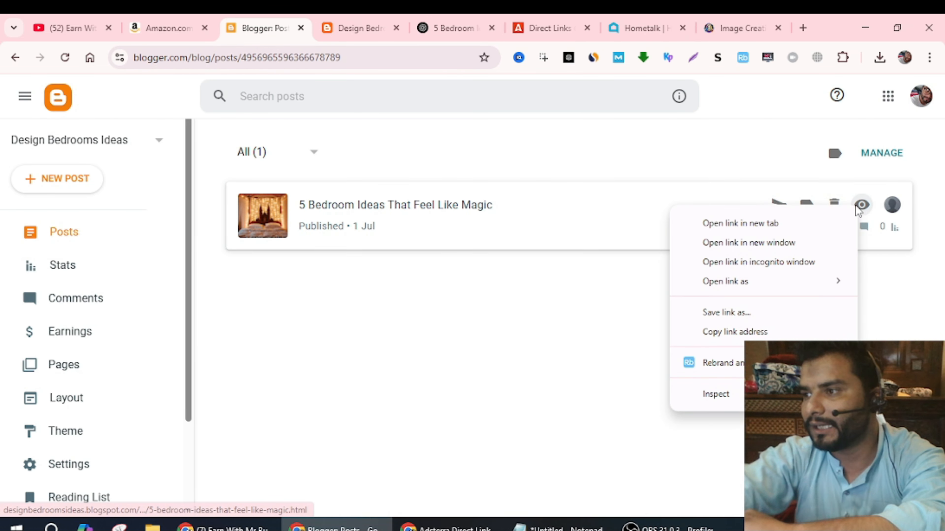
pyautogui.click(767, 332)
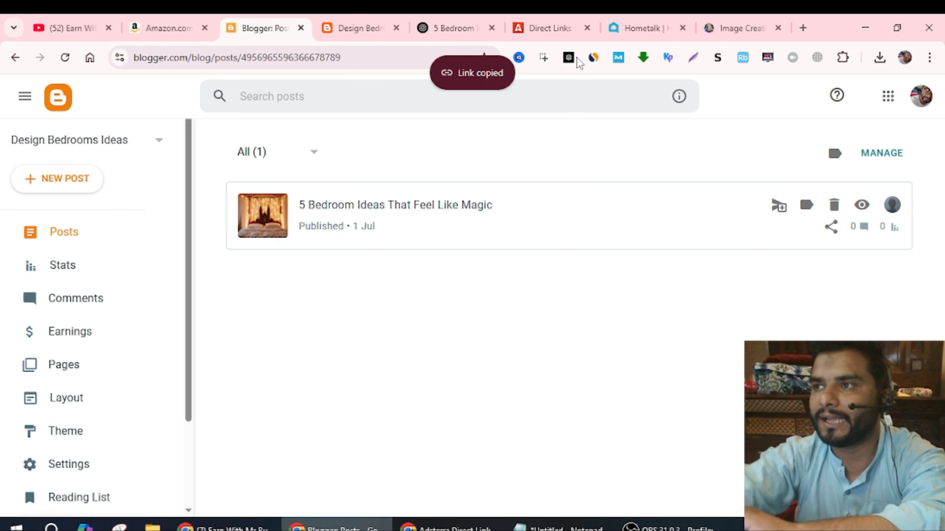
# - Return to Hometalk, enter the copied post address as the blog link, and import the post
pyautogui.click(647, 28)
pyautogui.rightClick(489, 269)
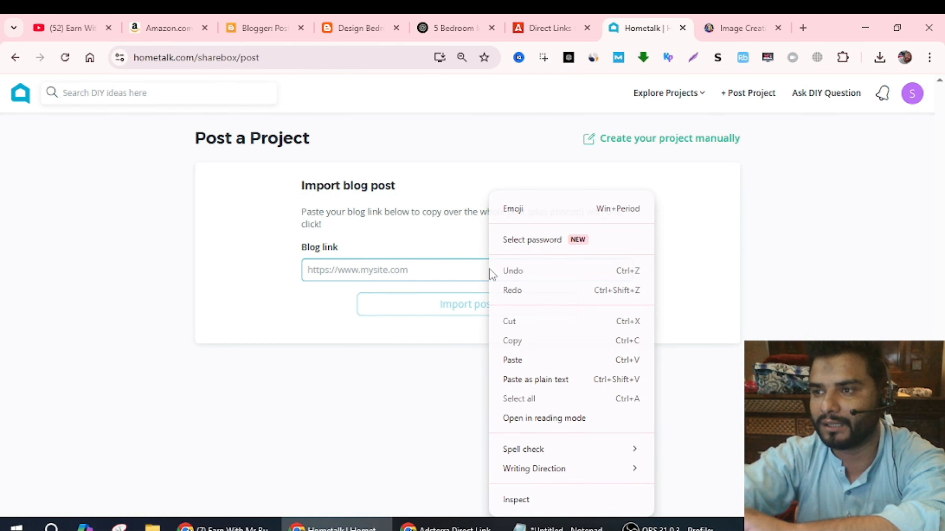
pyautogui.click(526, 360)
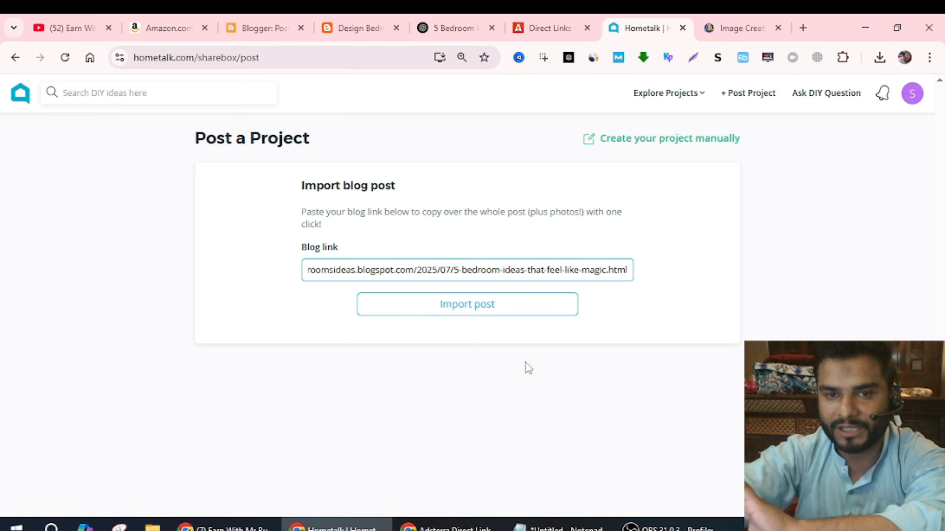
pyautogui.click(480, 307)
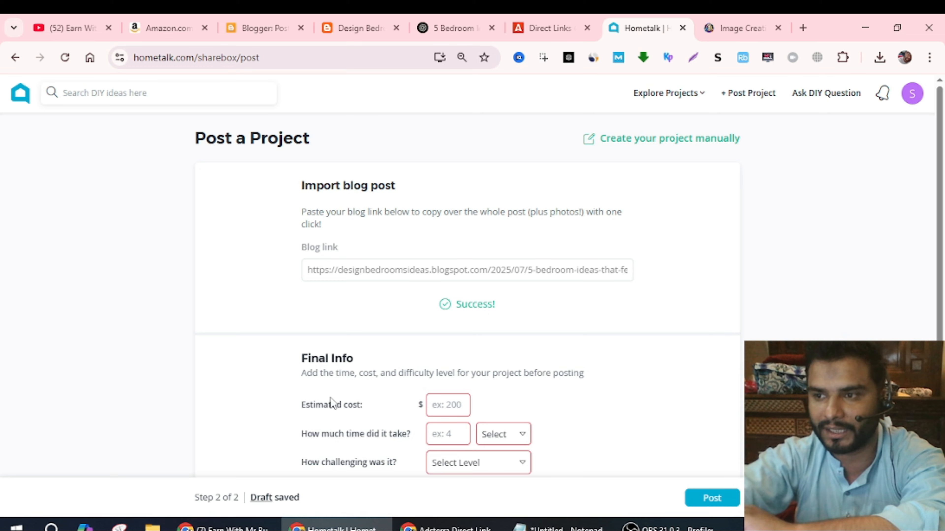
# - Set the project's estimated cost to $50
pyautogui.click(446, 413)
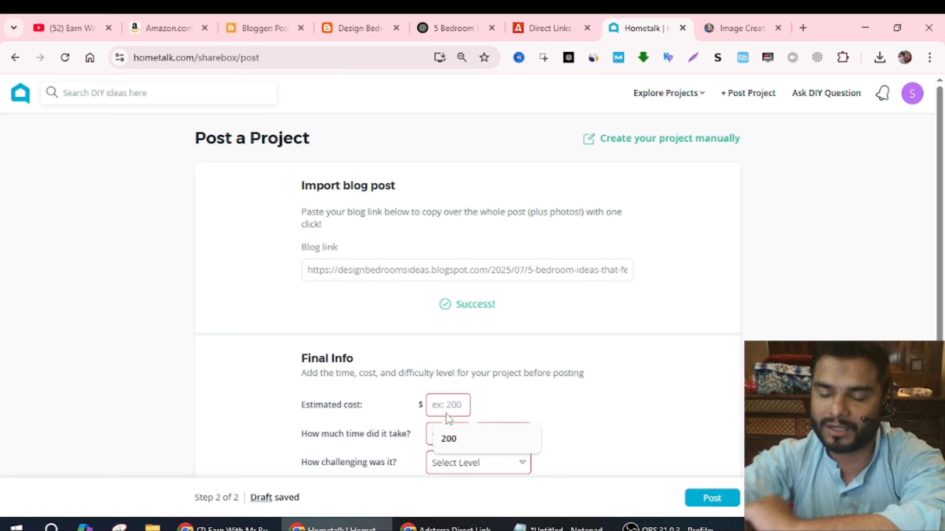
pyautogui.write('100')
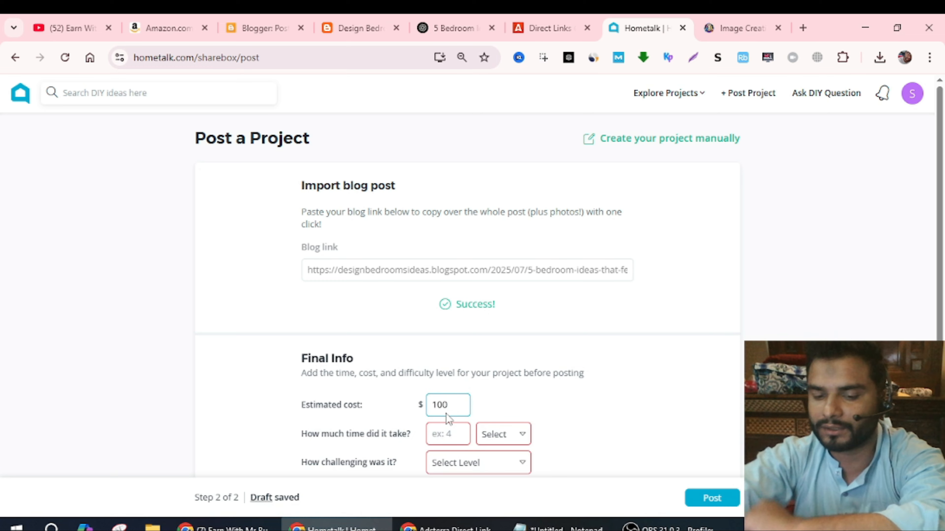
pyautogui.press('BackSpace')
pyautogui.press('BackSpace')
pyautogui.write('50')
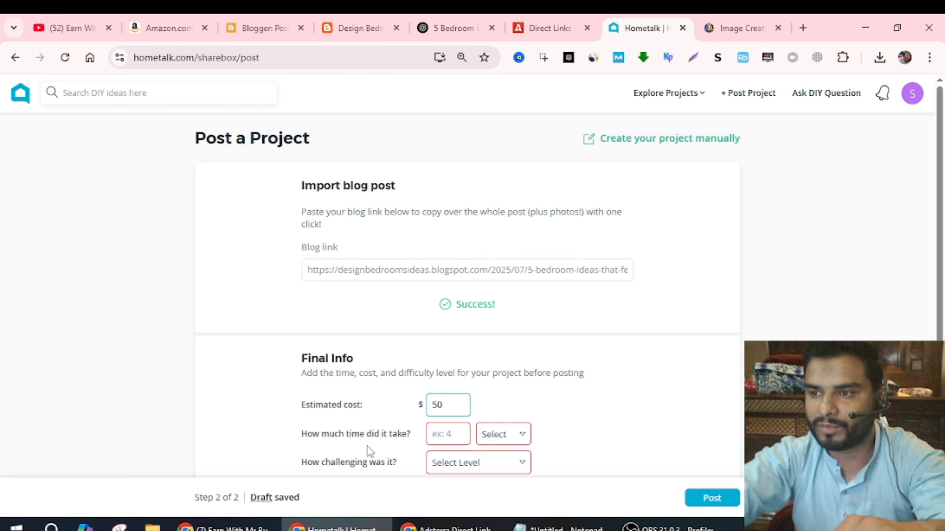
# - Set the time the project took to 24 hours
pyautogui.click(454, 435)
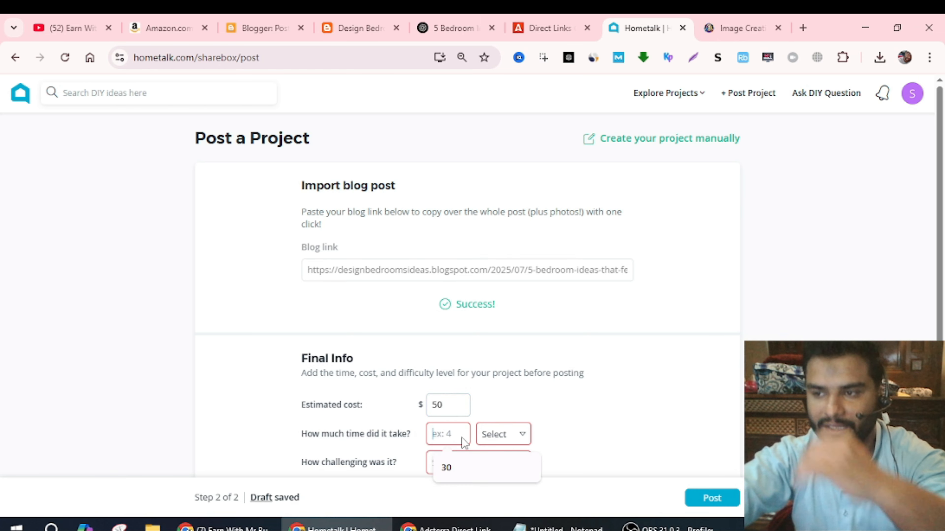
pyautogui.click(524, 435)
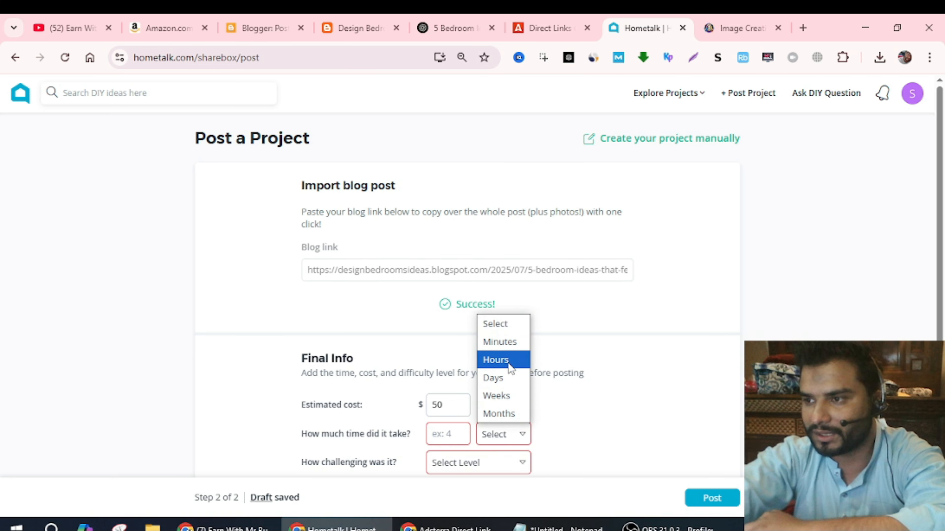
pyautogui.click(510, 362)
pyautogui.click(432, 438)
pyautogui.write('24')
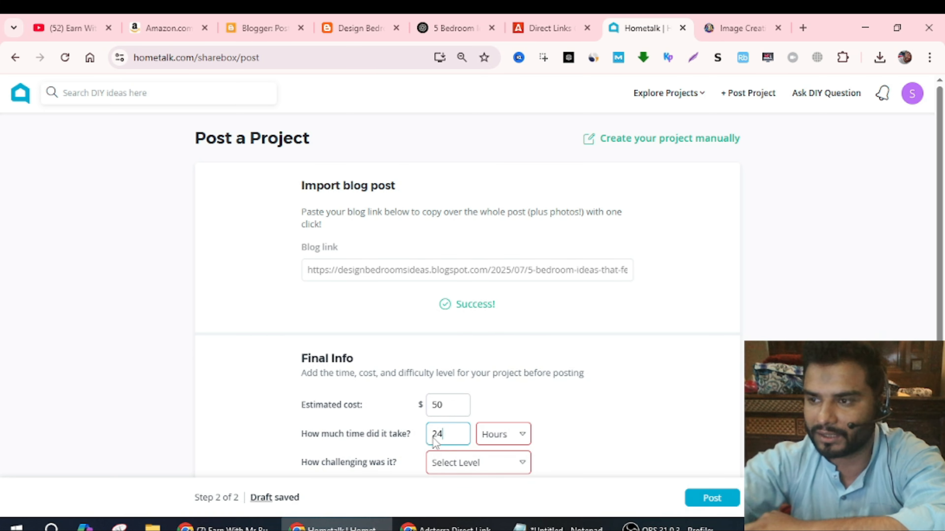
pyautogui.click(620, 447)
# - Set the project's challenge level to Easy and post the project
pyautogui.scroll(-1, 367, 415)
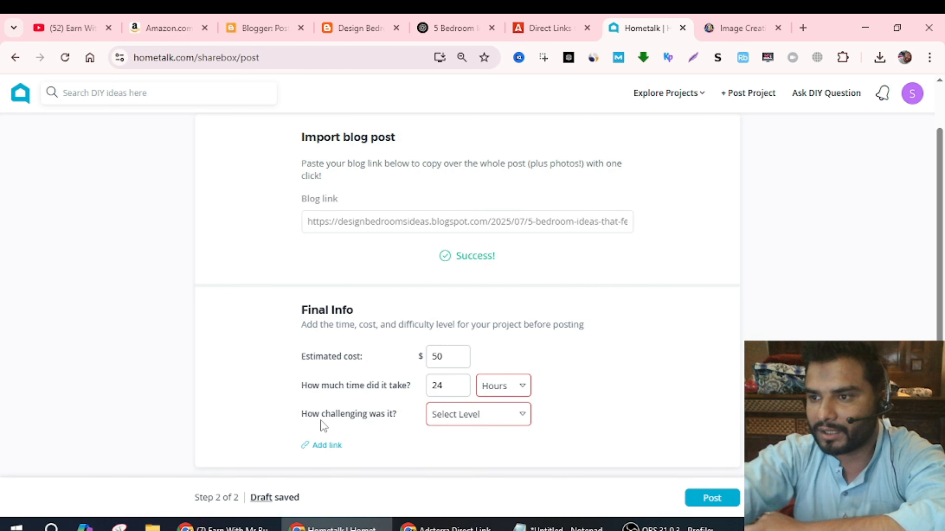
pyautogui.click(494, 418)
pyautogui.click(459, 453)
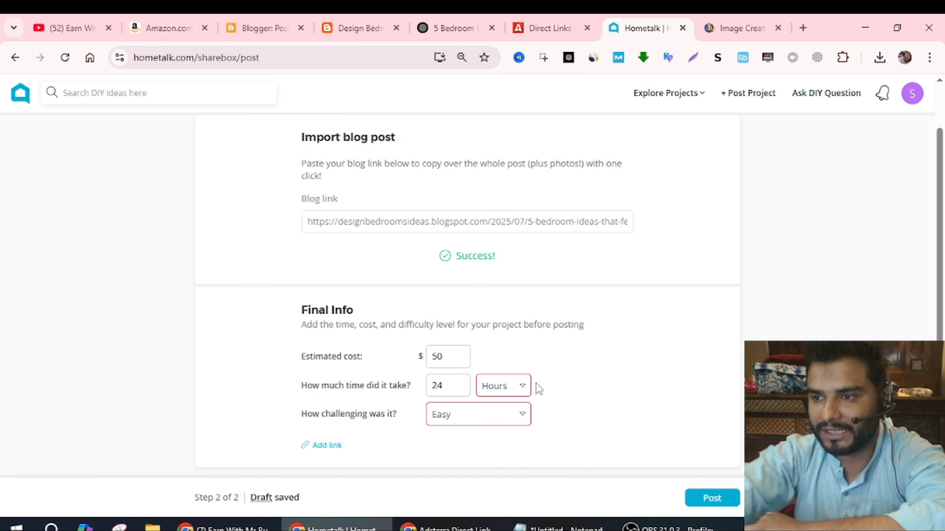
pyautogui.click(711, 499)
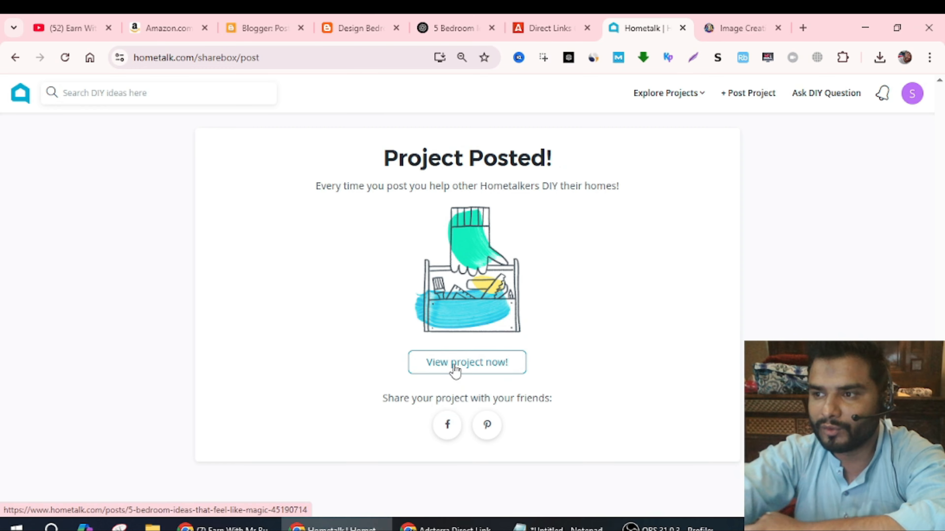
# - Open the posted Hometalk project, switch to the Design Bedrooms Ideas blog, reload it, and look through the published post
pyautogui.click(456, 367)
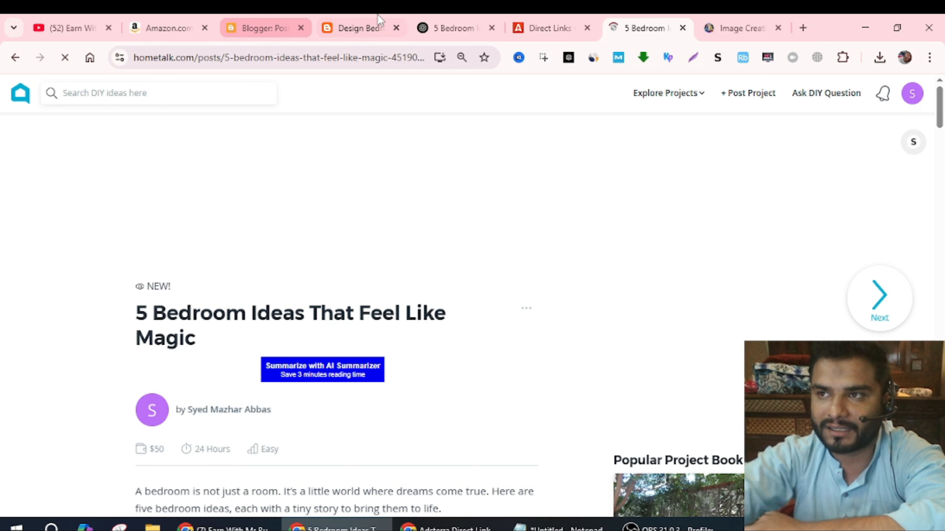
pyautogui.click(358, 28)
pyautogui.click(63, 57)
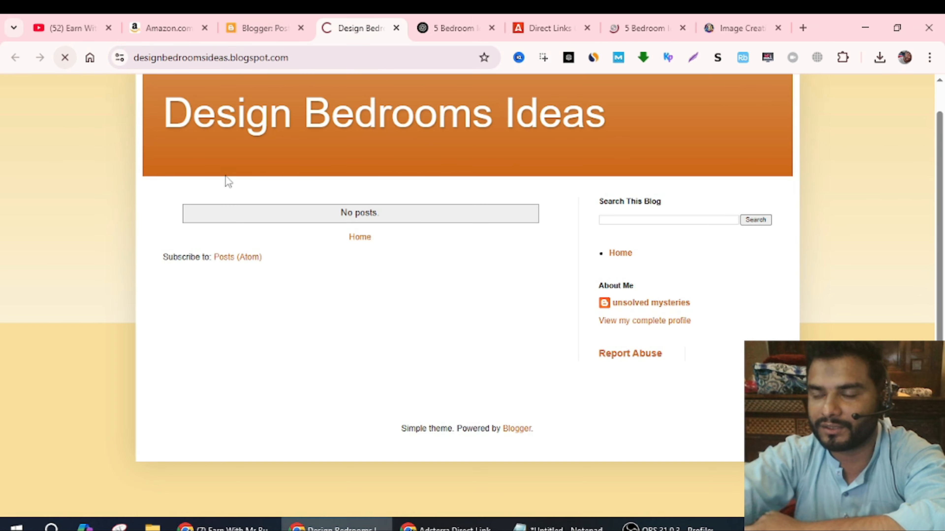
pyautogui.scroll(-10, 396, 218)
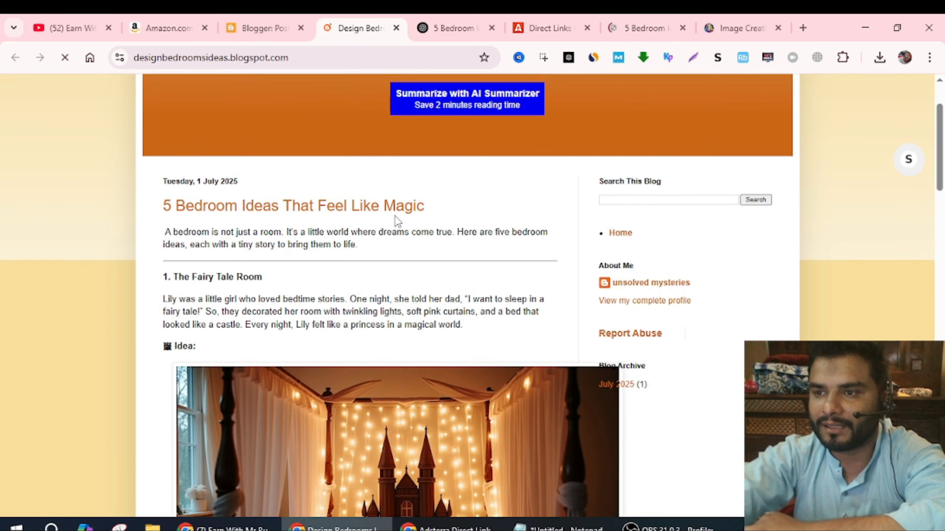
pyautogui.scroll(-15, 397, 217)
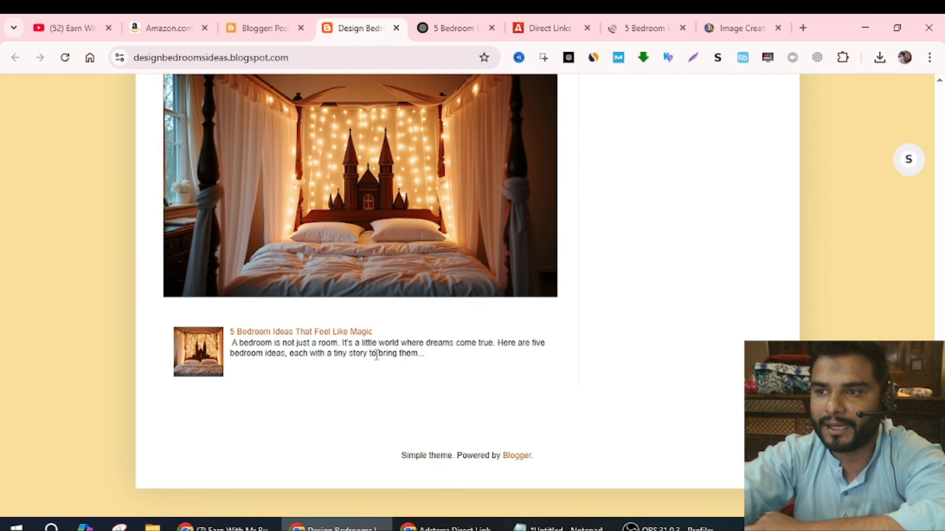
# - Return to the beginning of the blog post, switch to the posted Hometalk project, and check its title, project details and introduction
pyautogui.scroll(15, 375, 354)
pyautogui.scroll(10, 375, 354)
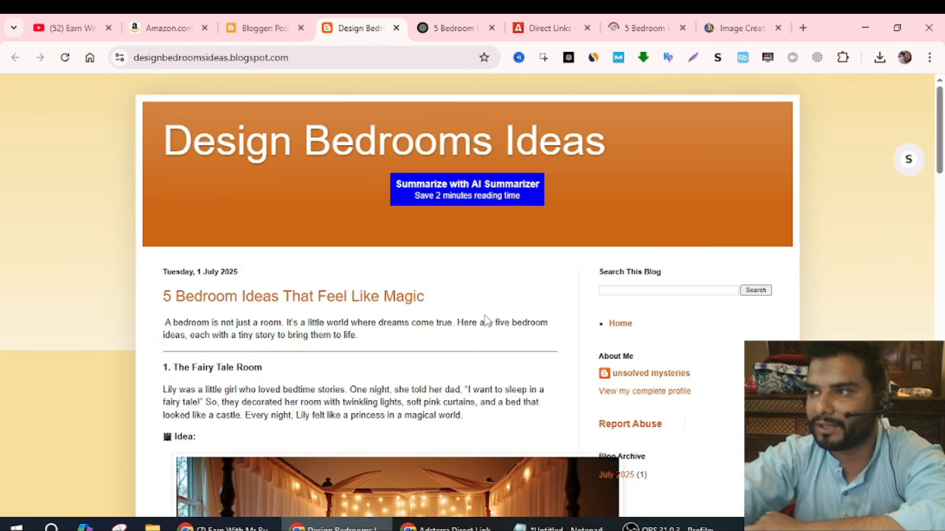
pyautogui.click(551, 28)
pyautogui.click(624, 21)
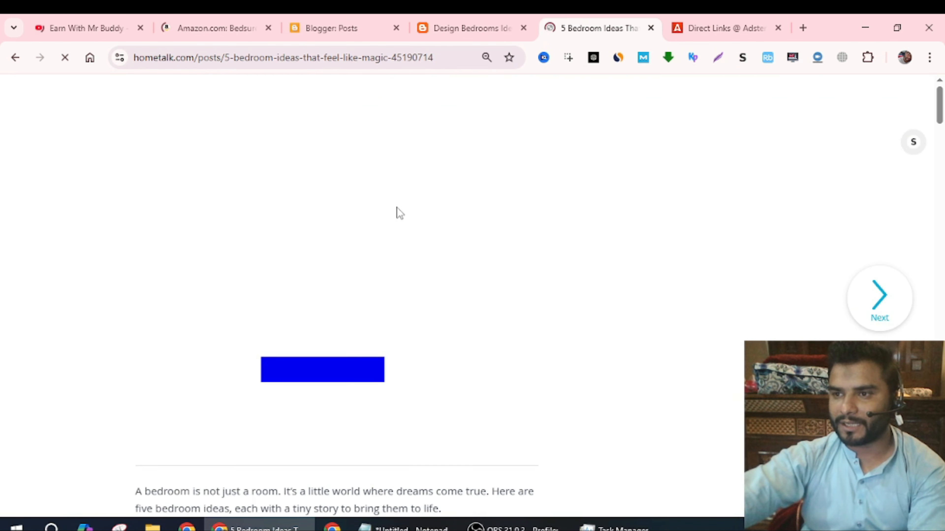
pyautogui.scroll(-4, 397, 212)
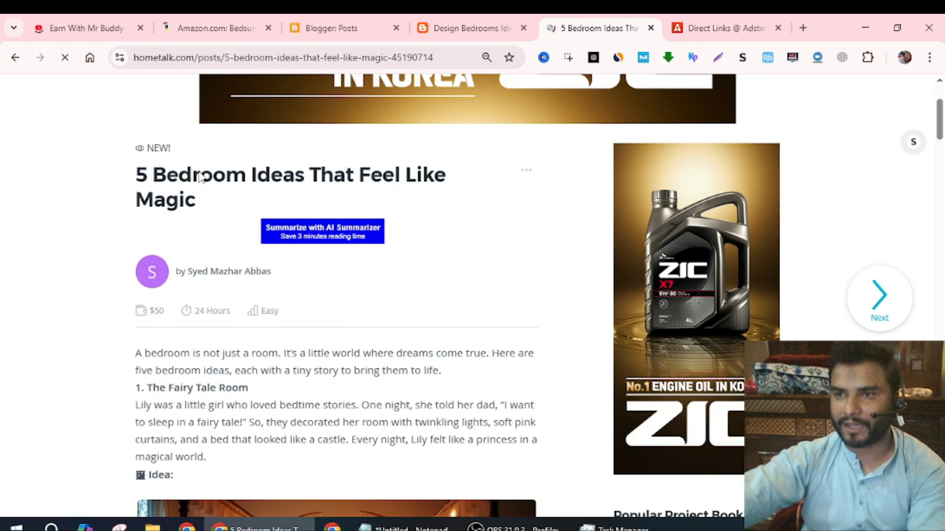
# - Compare the blog post's room sections and images with the imported Hometalk project, down to the Space Explorer Room and Ocean Dream Room
pyautogui.click(471, 28)
pyautogui.scroll(4, 332, 247)
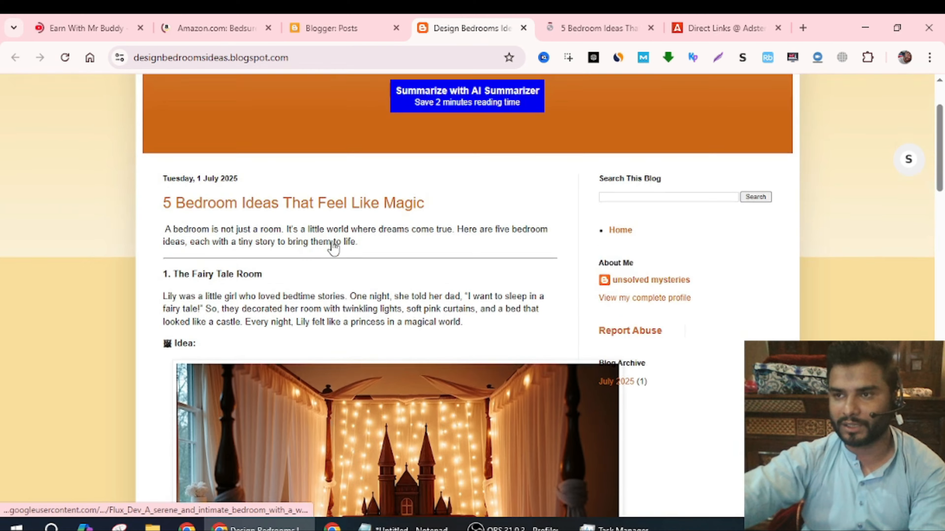
pyautogui.scroll(-5, 333, 247)
pyautogui.scroll(-15, 332, 245)
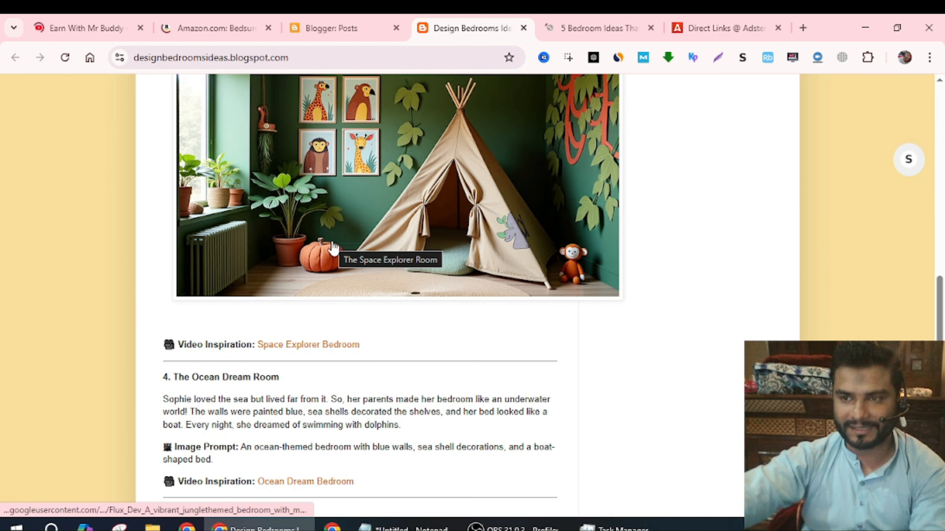
pyautogui.click(598, 28)
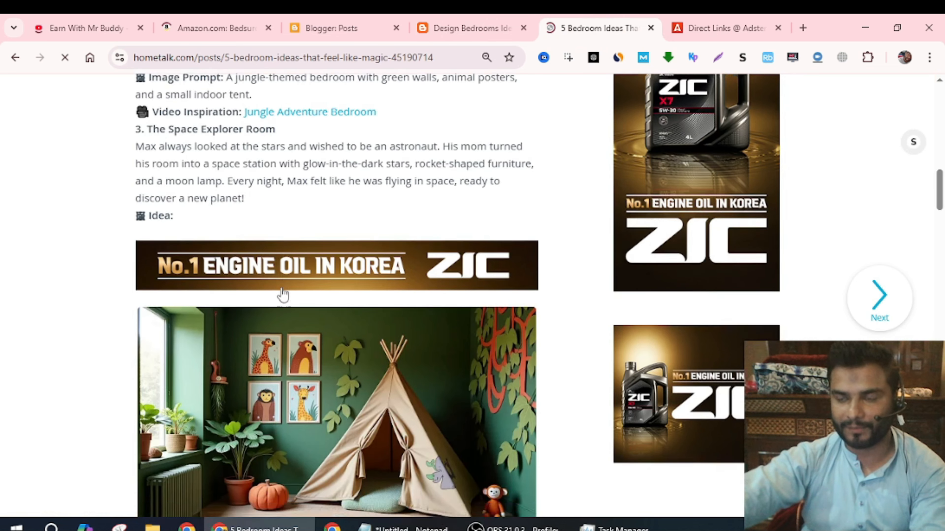
pyautogui.scroll(-5, 283, 295)
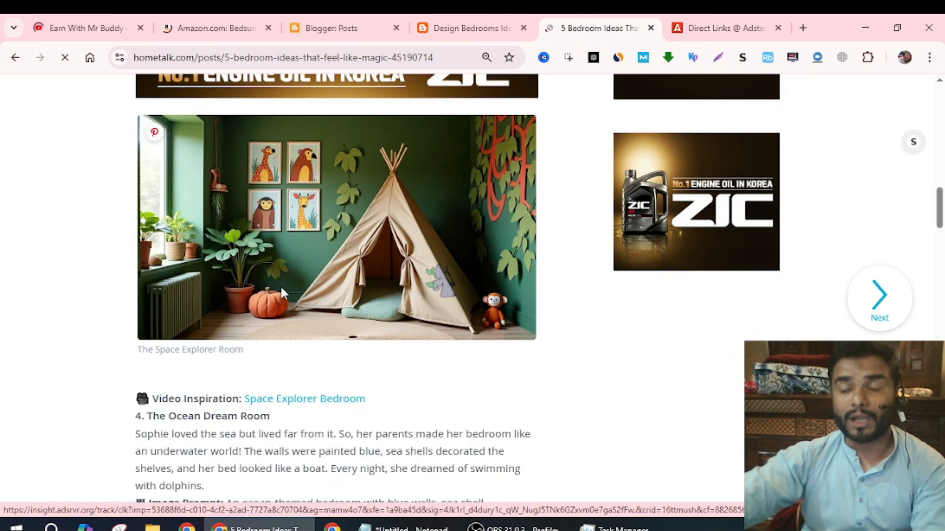